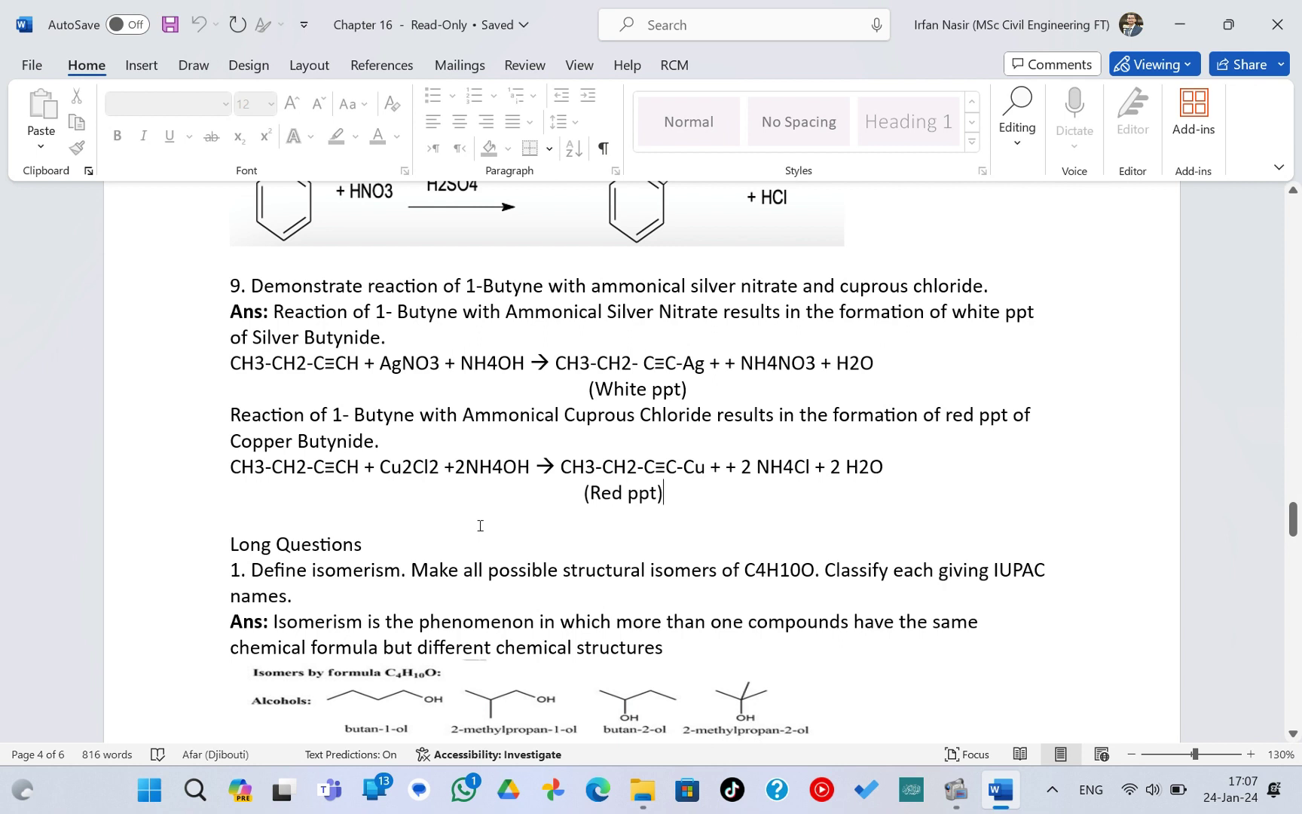
# Scroll to question 9 and select the first 1-Butyne equation line and its final H2O.
pyautogui.scroll(1, 480, 525)
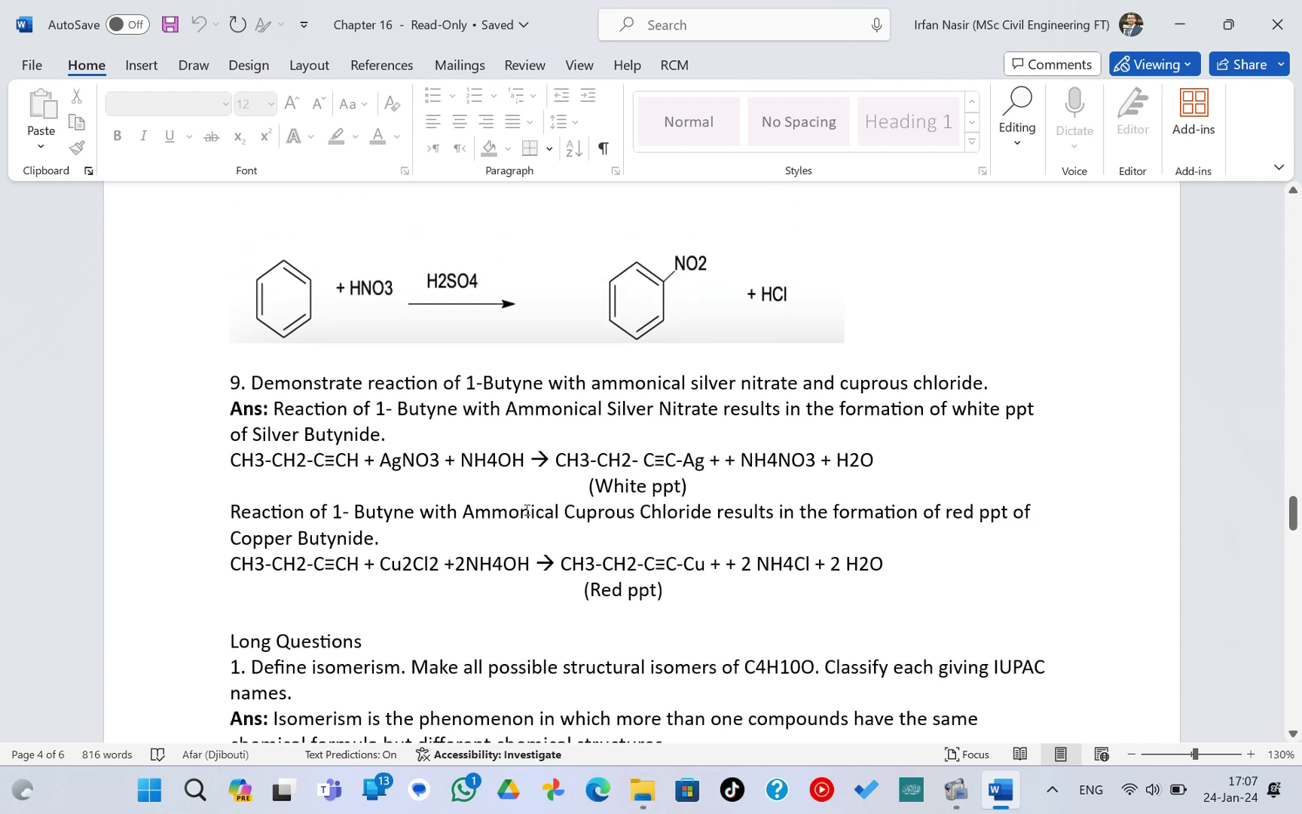
pyautogui.scroll(-1, 526, 511)
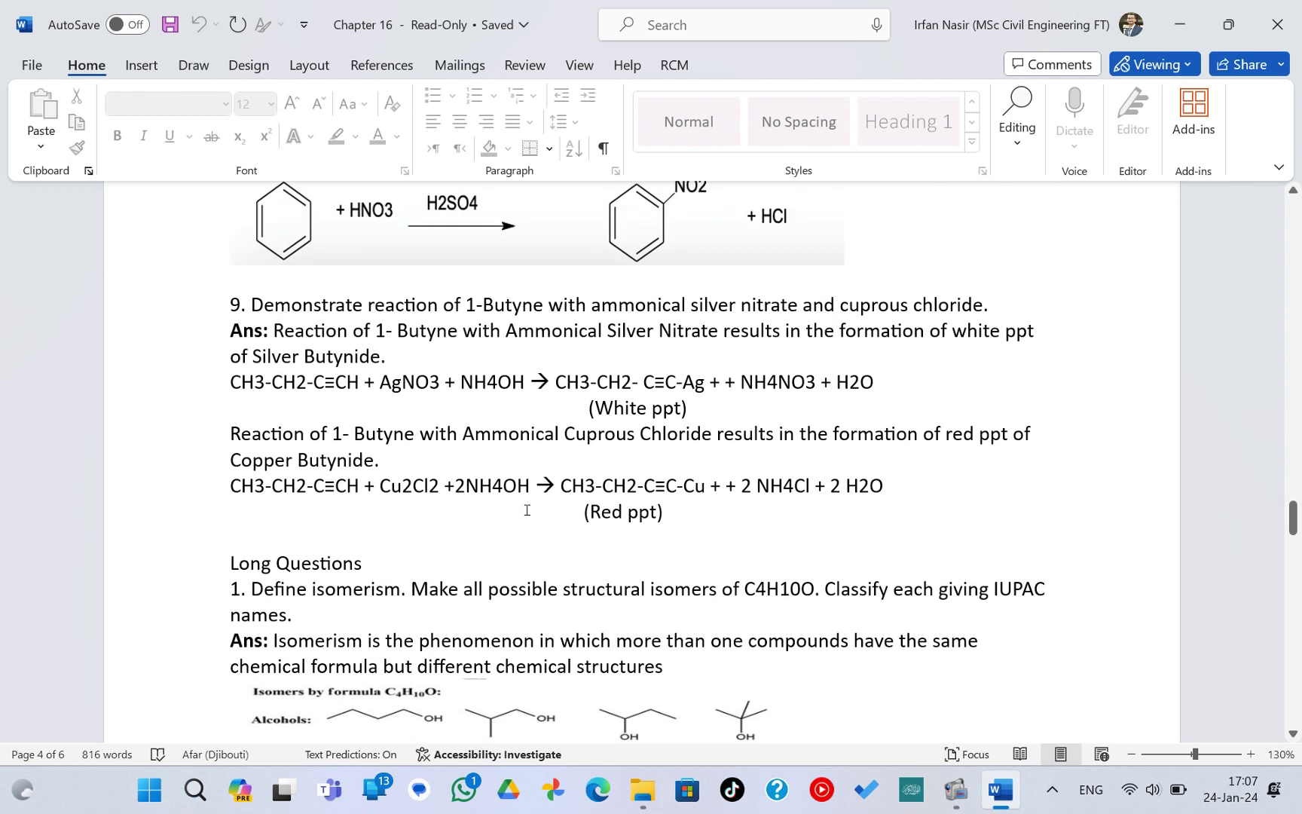
pyautogui.scroll(1, 527, 510)
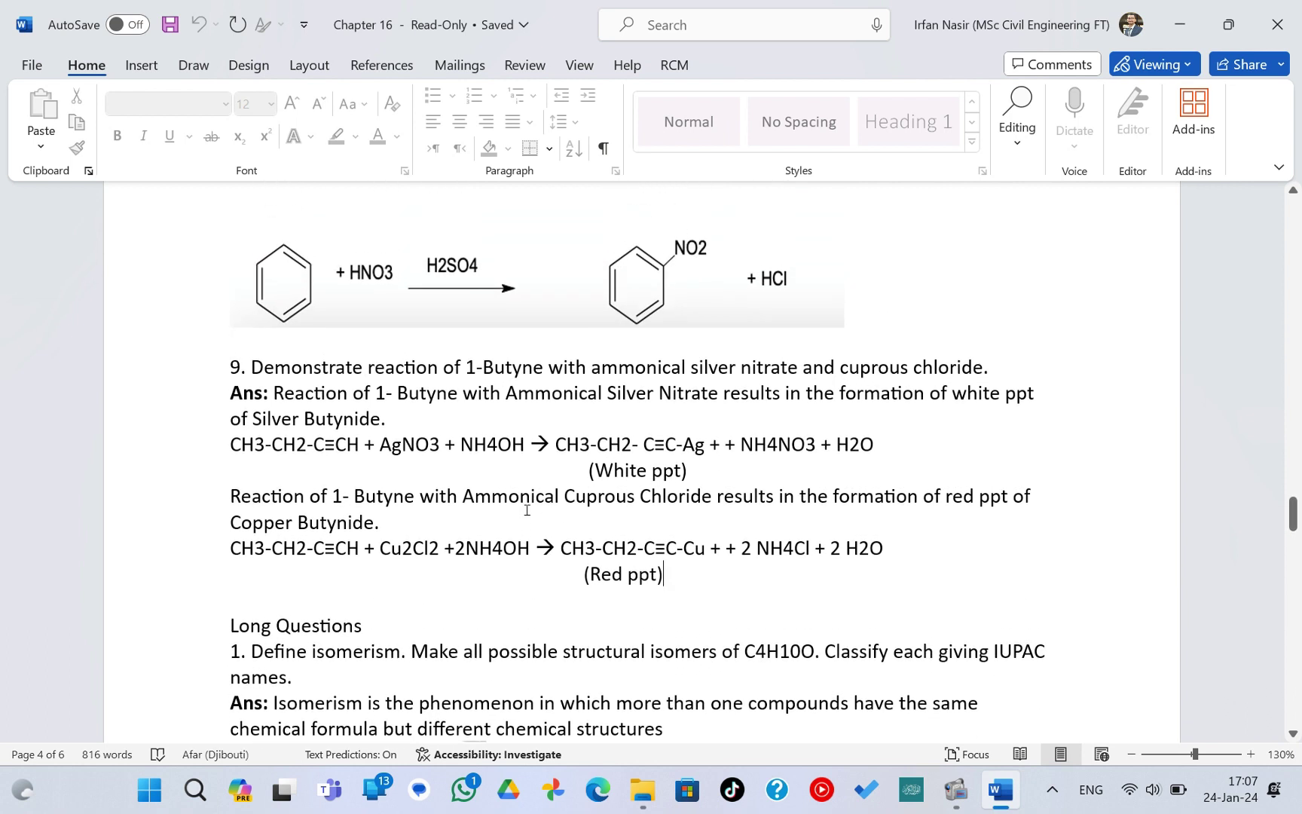
pyautogui.scroll(-1, 527, 510)
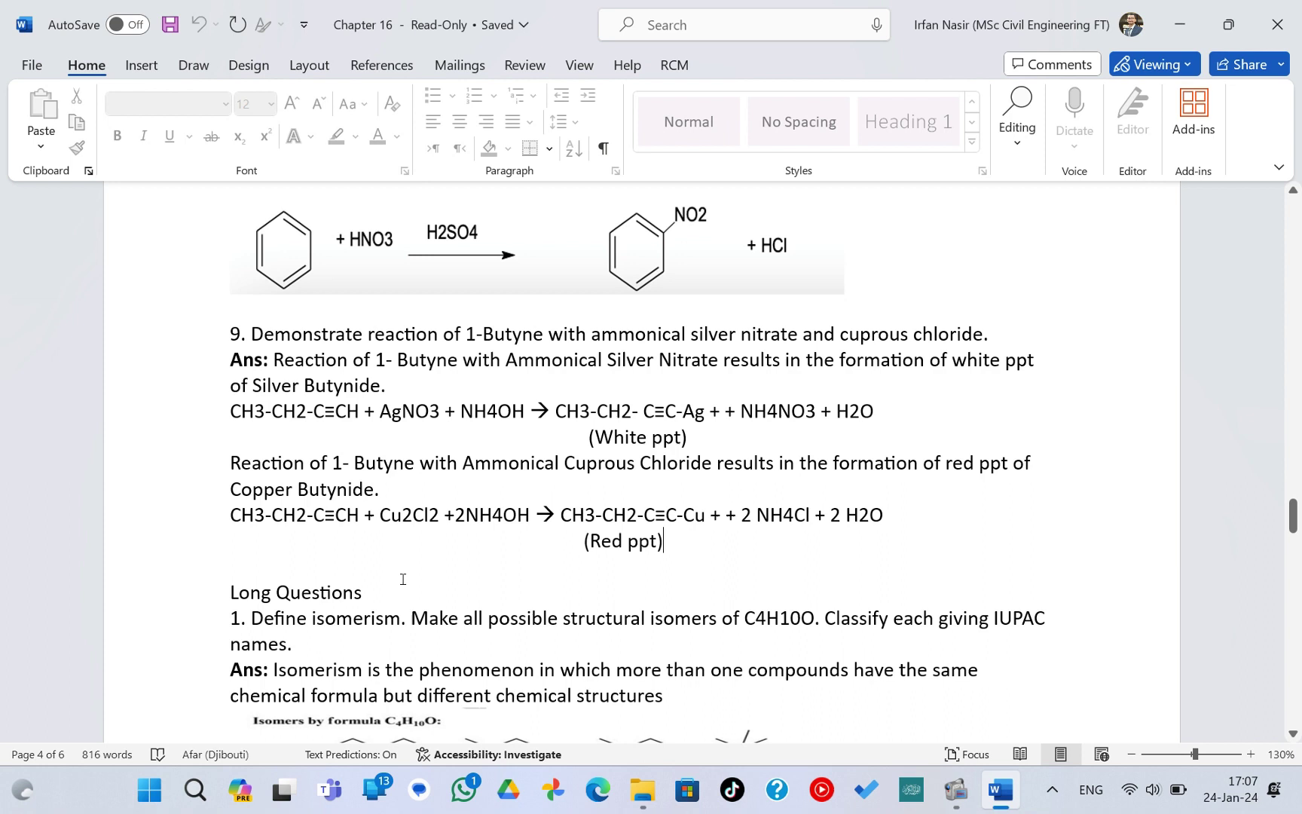
pyautogui.scroll(-1, 405, 580)
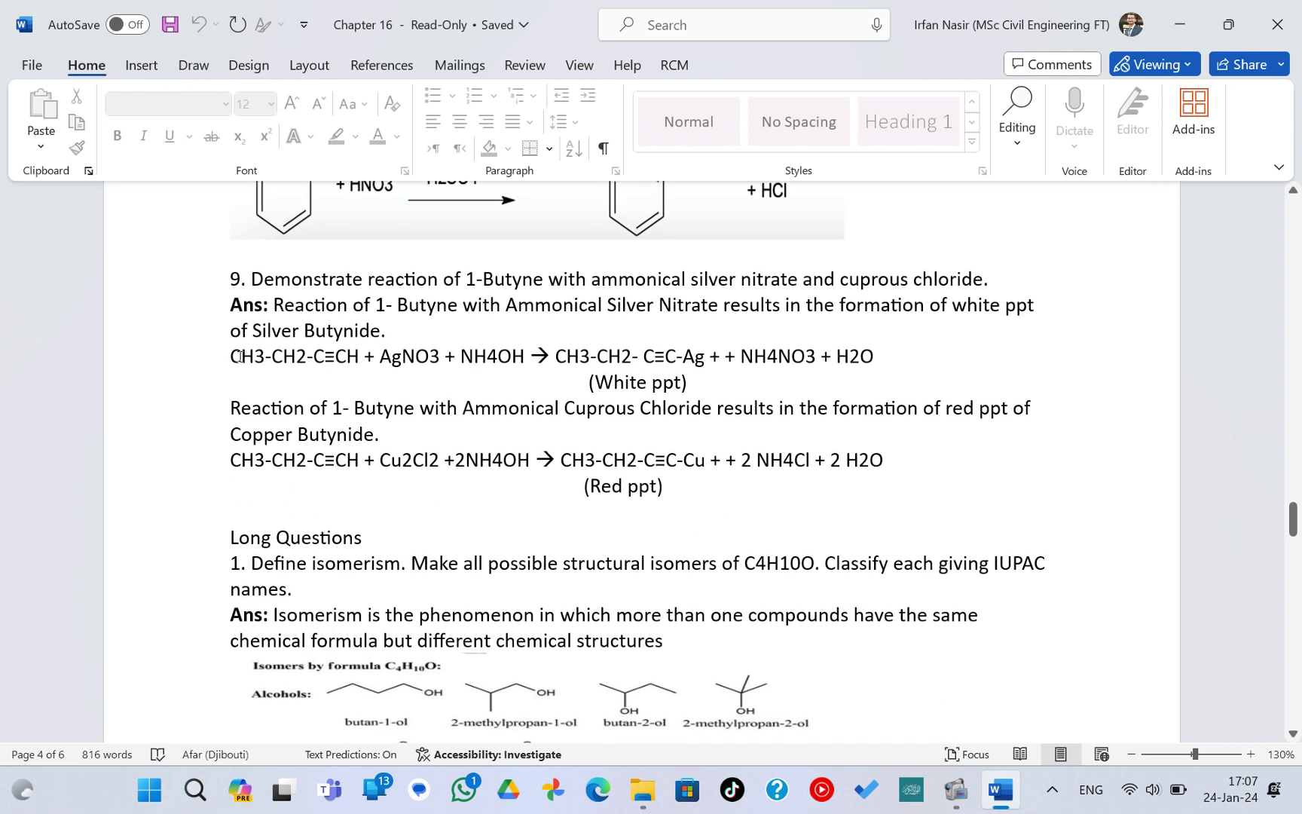
pyautogui.moveTo(228, 356); pyautogui.dragTo(914, 355)
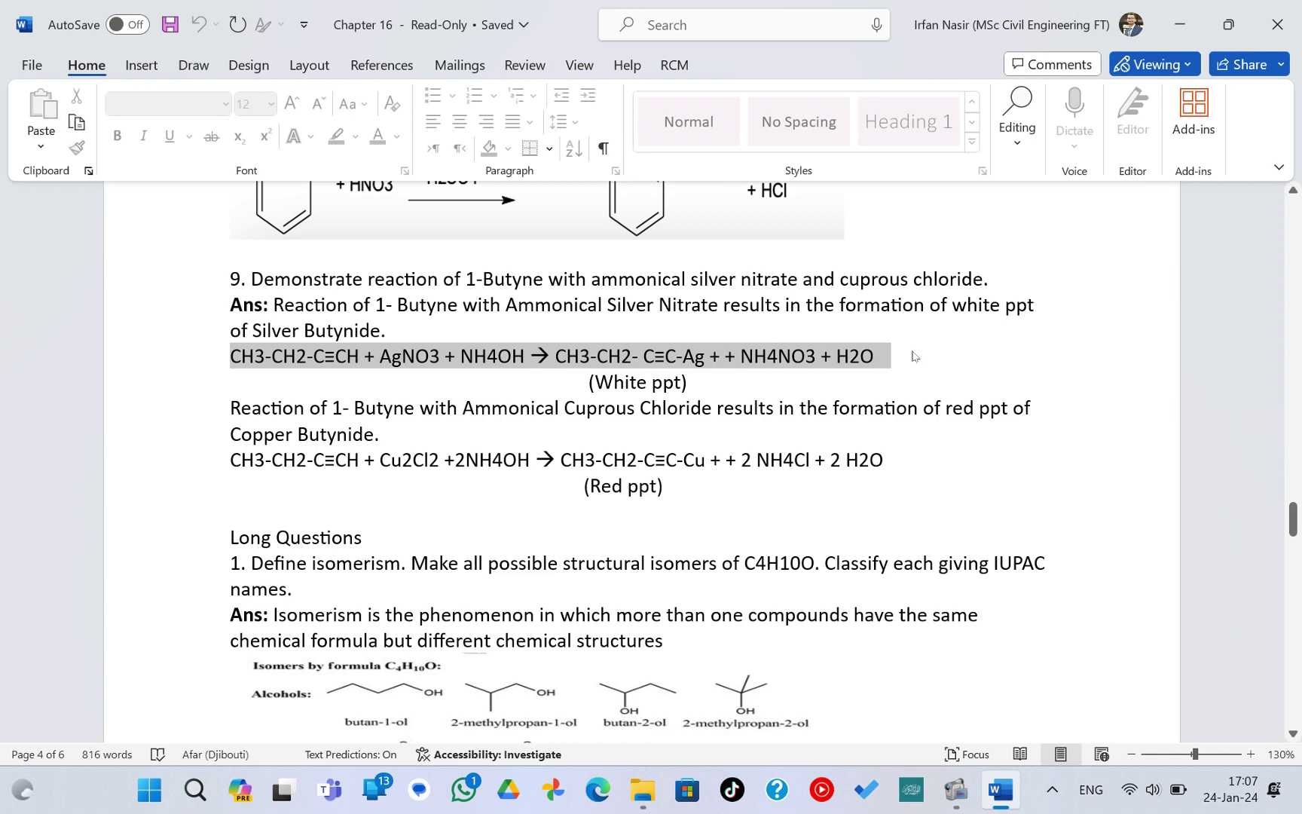
pyautogui.click(860, 355)
pyautogui.keyDown('shift'); pyautogui.click(837, 356); pyautogui.keyUp('shift')
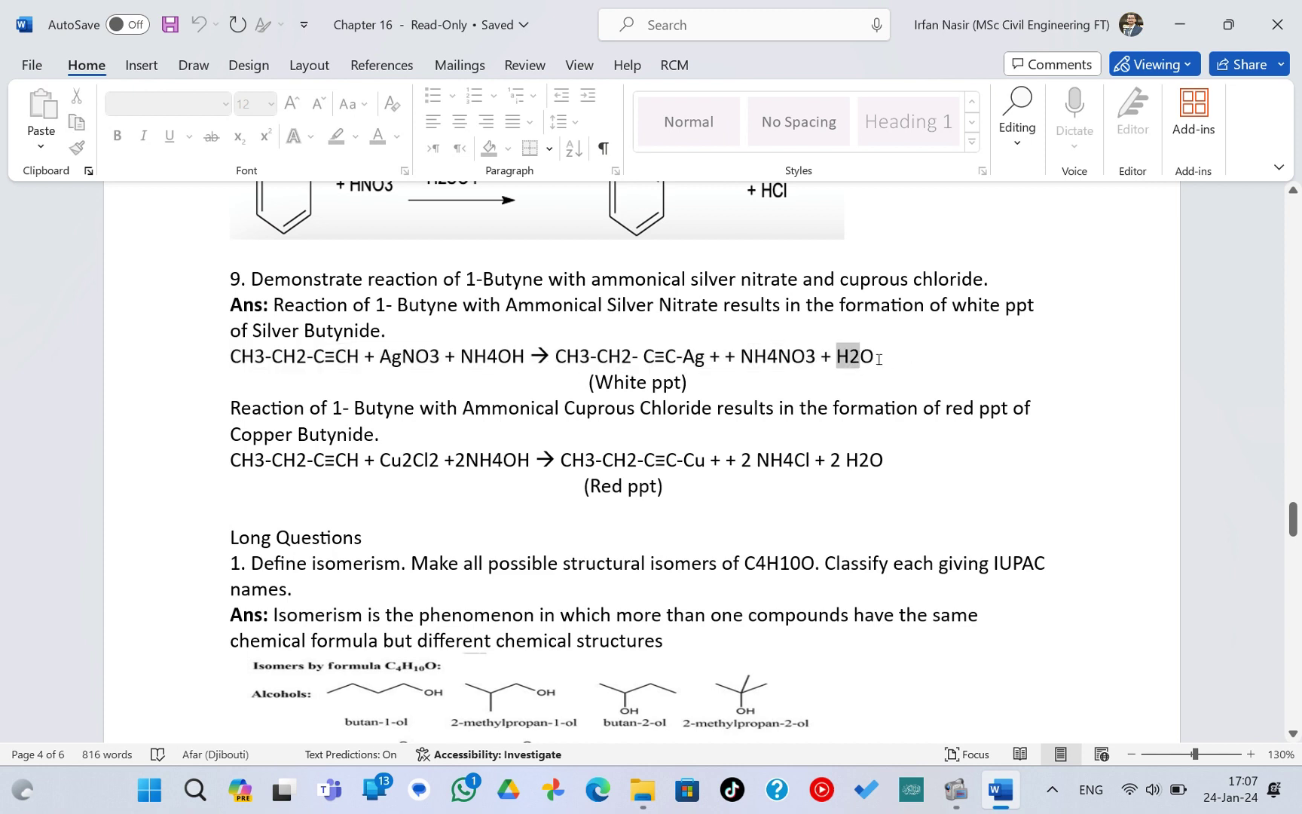
# Select the digit 2 in the final H2O, then open and close the search pane.
pyautogui.click(860, 356)
pyautogui.moveTo(860, 356); pyautogui.dragTo(850, 358)
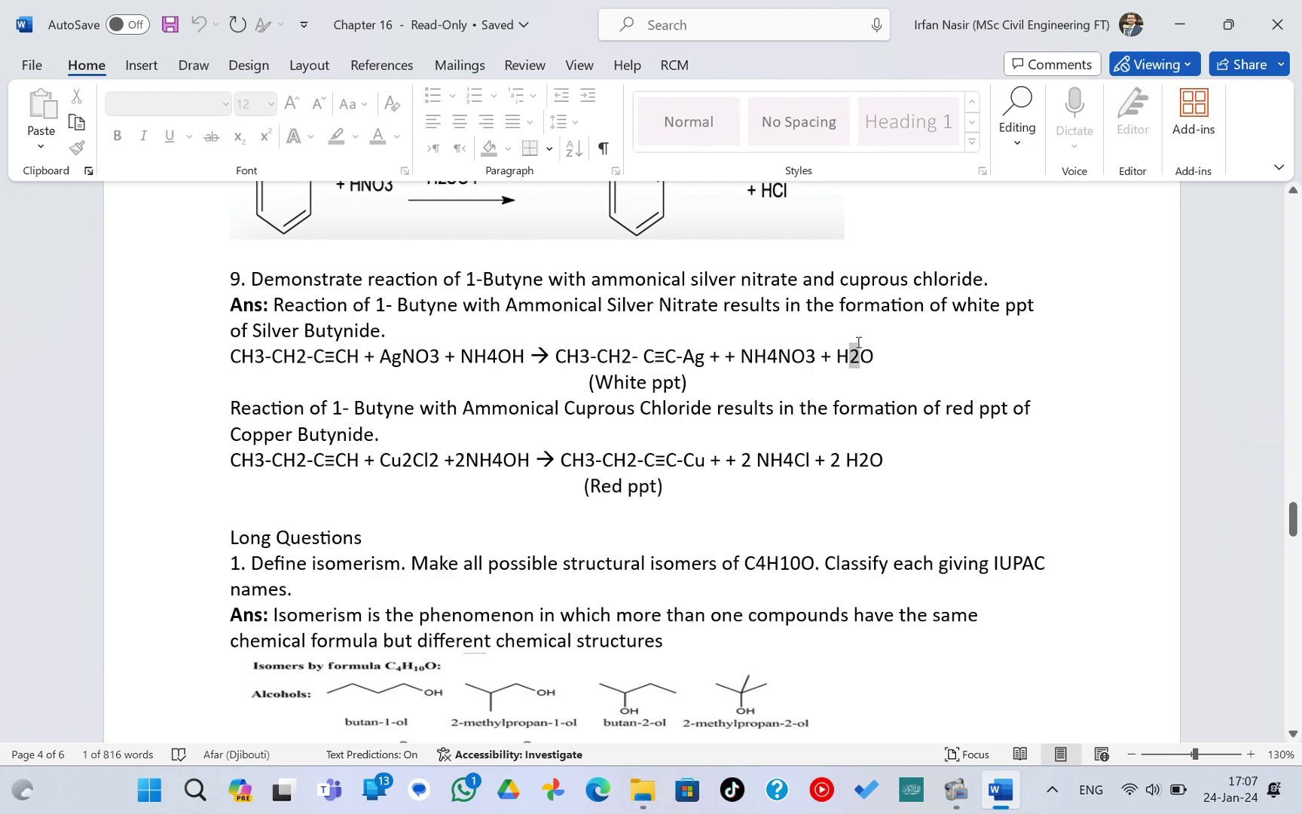
pyautogui.click(844, 362)
pyautogui.hotkey('ctrl', 'f')
pyautogui.click(332, 207)
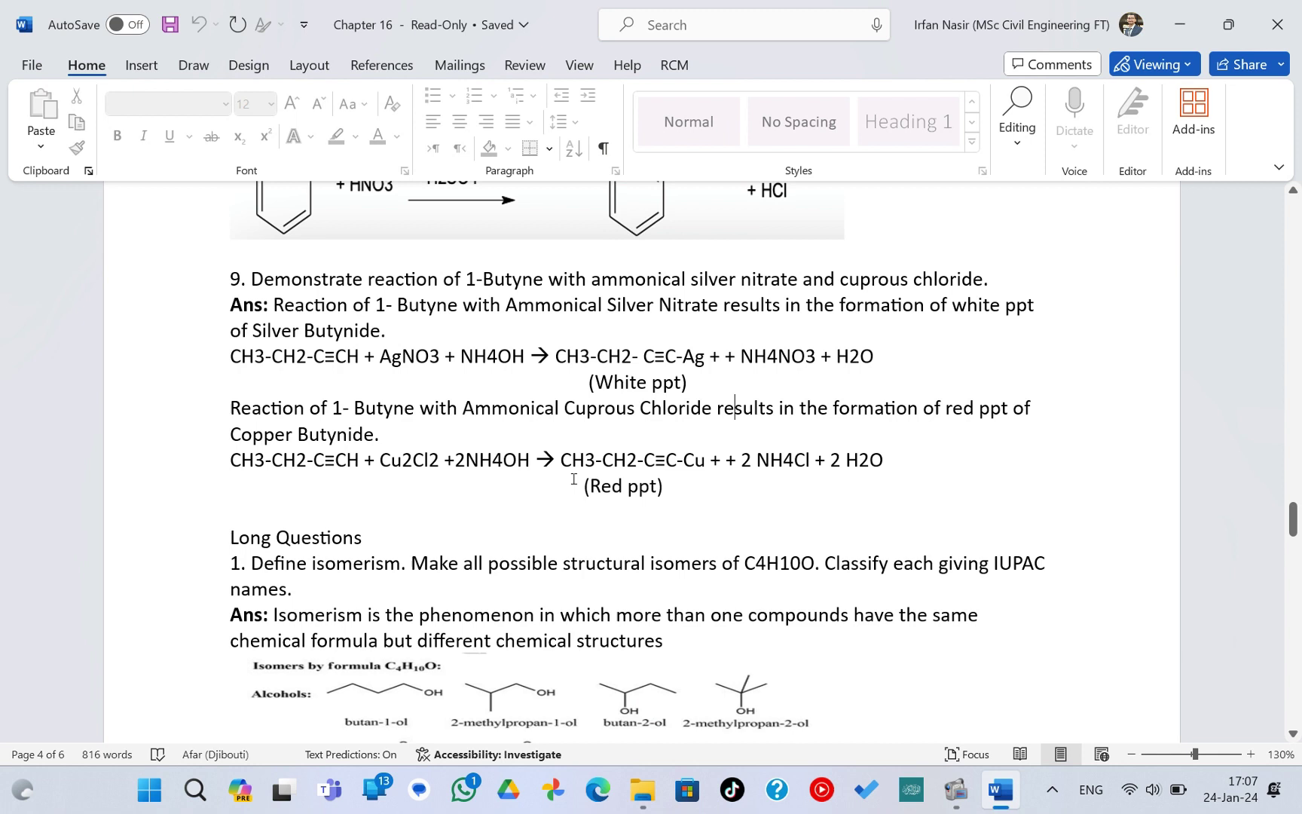
# In Find and Replace, type H in Replace with and move the dialog aside.
pyautogui.hotkey('ctrl', 'h')
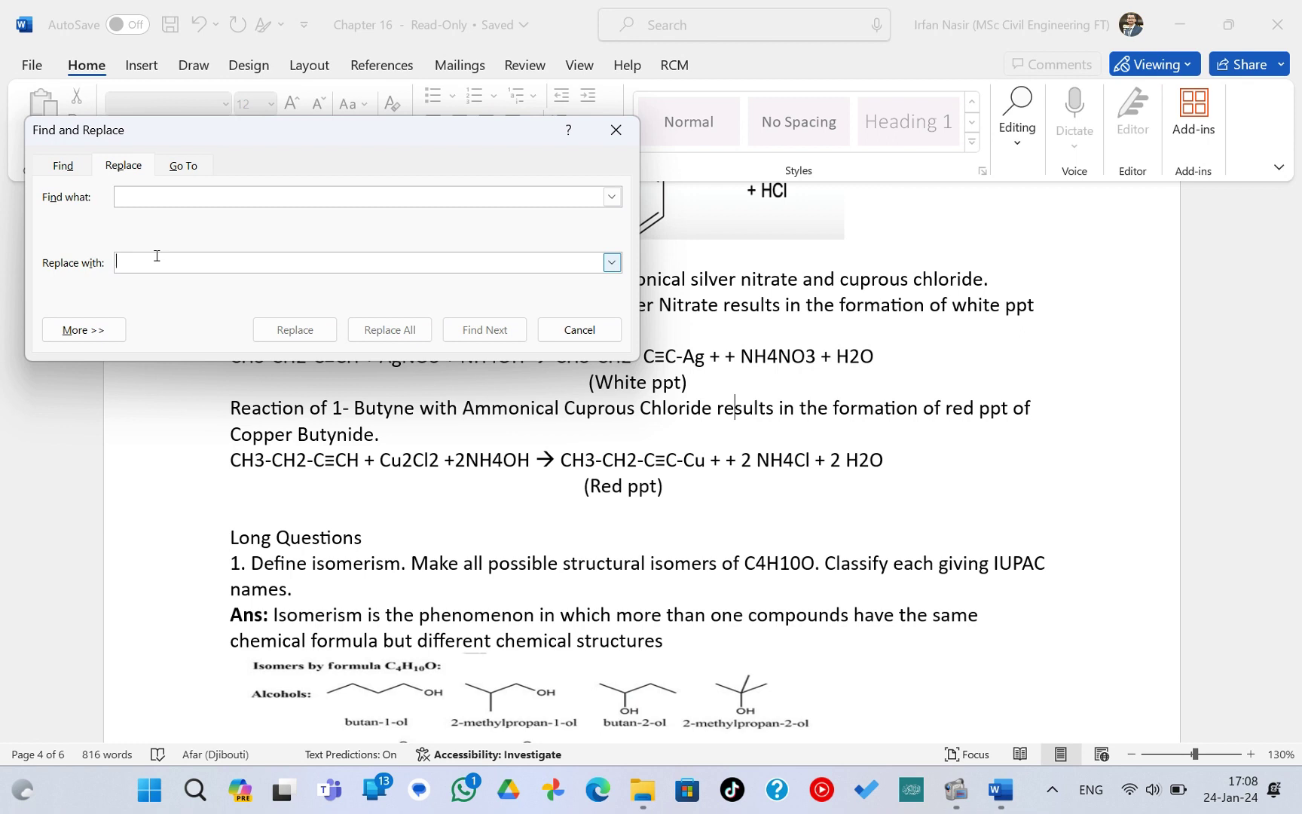
pyautogui.write('H2O')
pyautogui.moveTo(132, 264); pyautogui.dragTo(123, 264)
pyautogui.moveTo(226, 119); pyautogui.dragTo(614, 7)
# Close Find and Replace without replacing and enable editing of the read-only document.
pyautogui.click(947, 216)
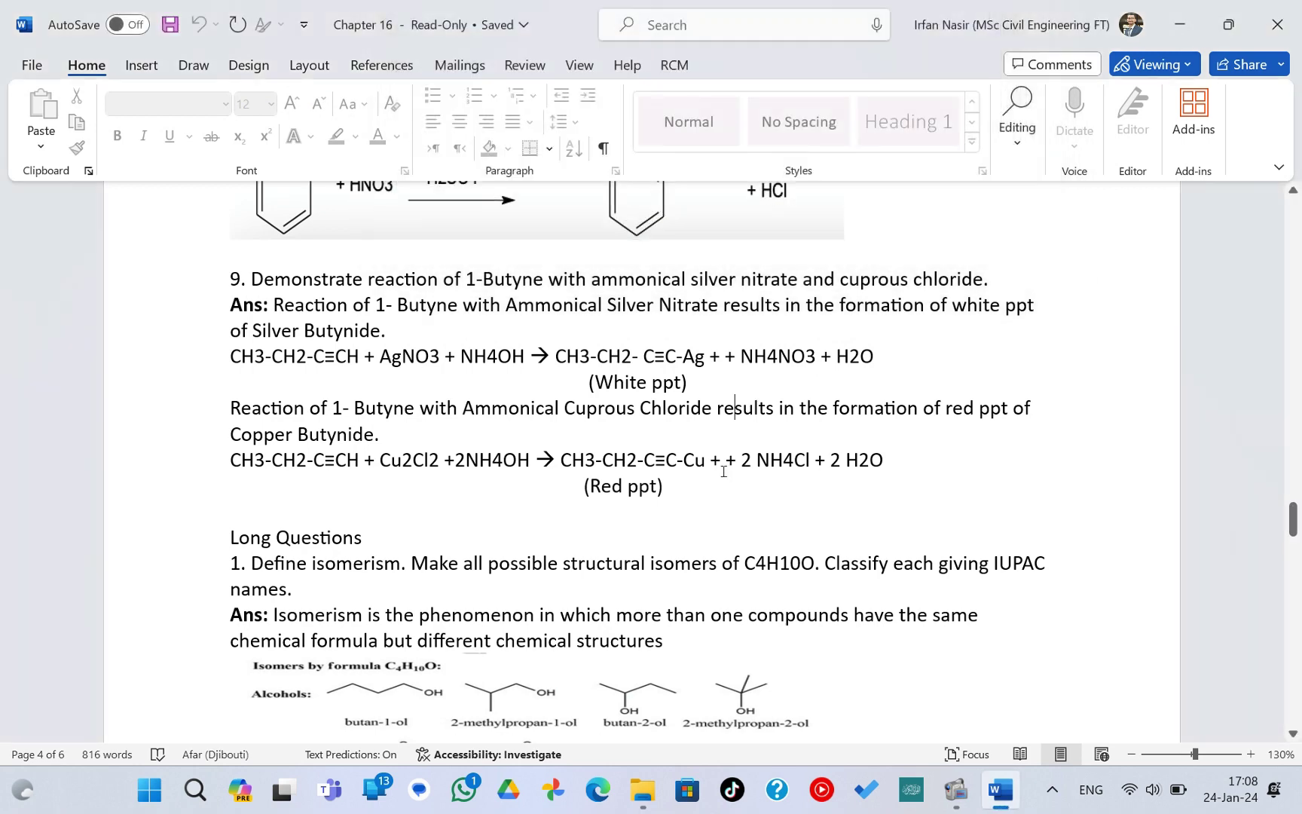
pyautogui.click(724, 471)
pyautogui.click(712, 505)
pyautogui.press('Return')
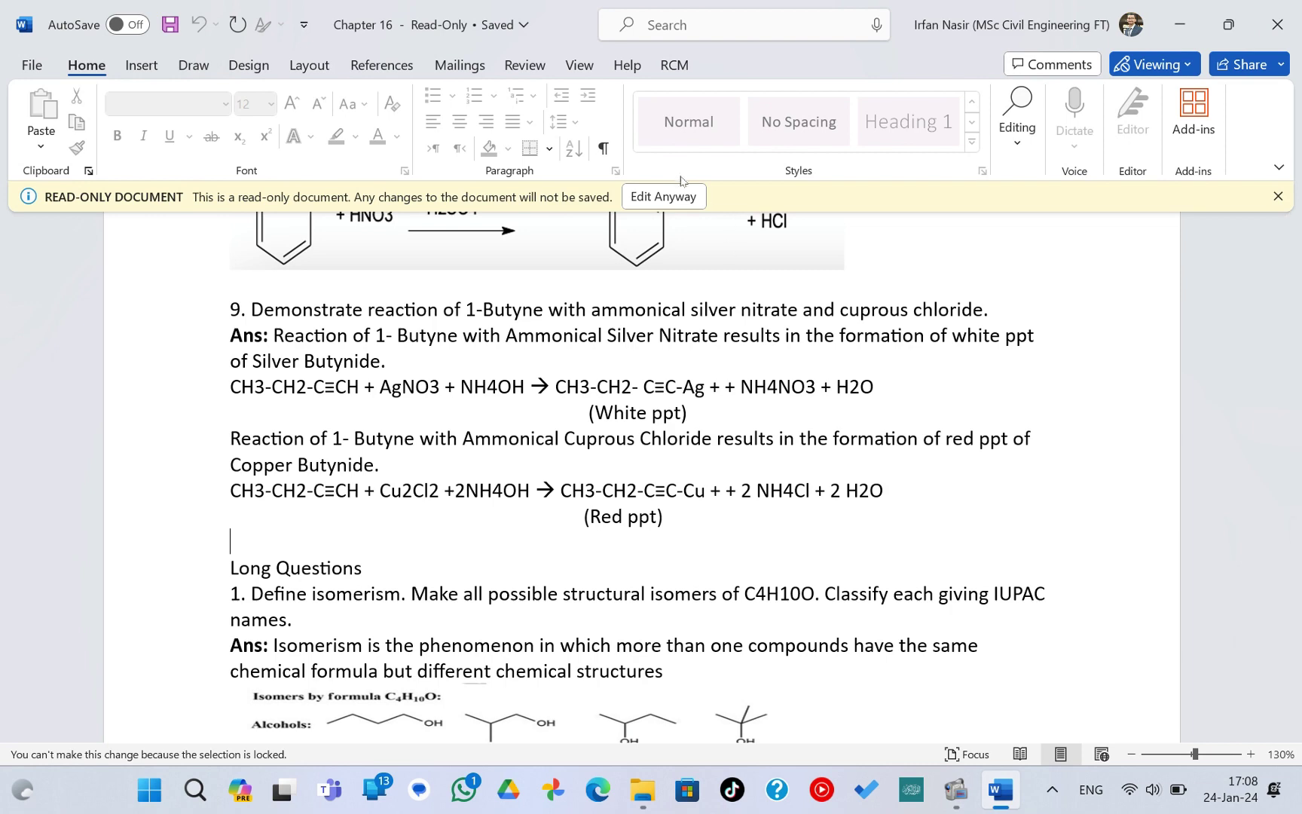
pyautogui.click(663, 196)
# Add a new line above Long Questions reading H₂O with the 2 subscripted.
pyautogui.click(321, 536)
pyautogui.press('Return')
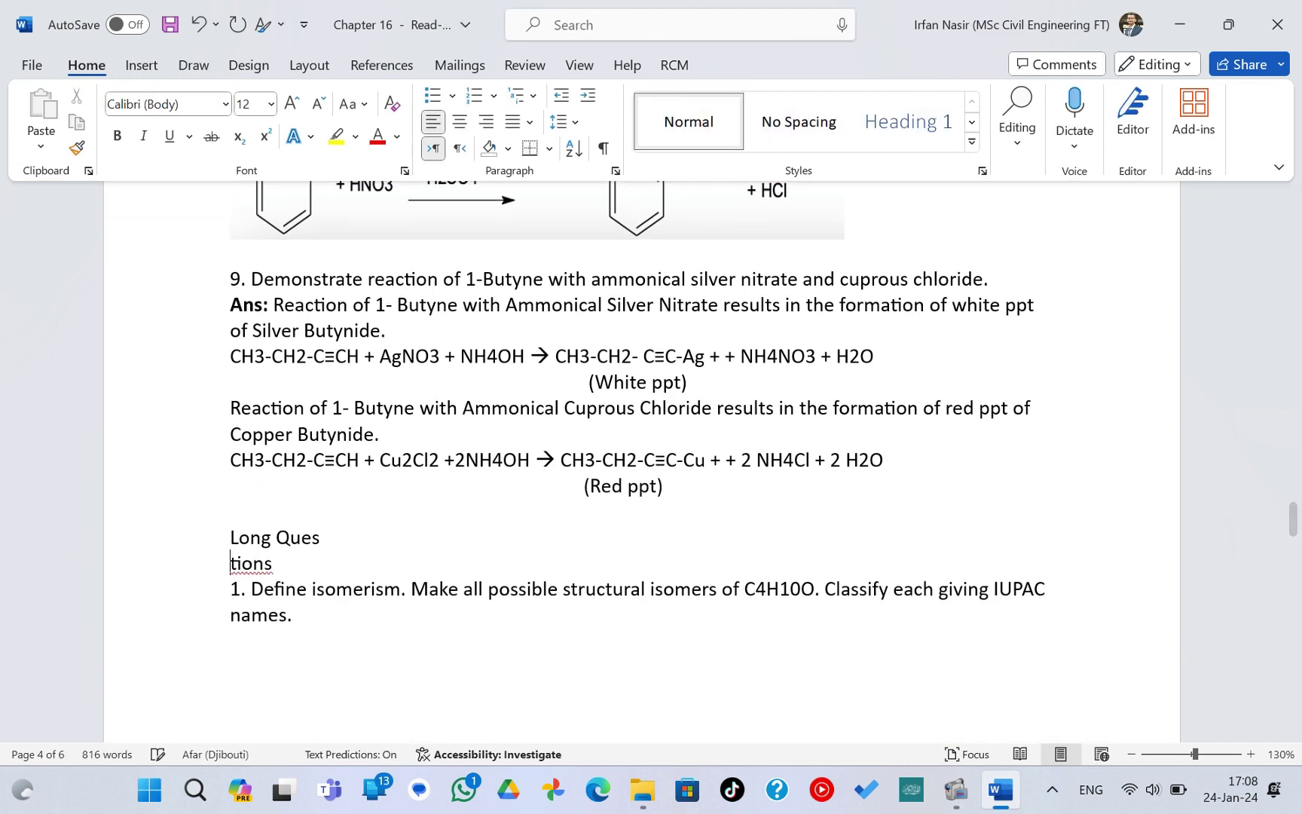
pyautogui.press('BackSpace')
pyautogui.click(254, 512)
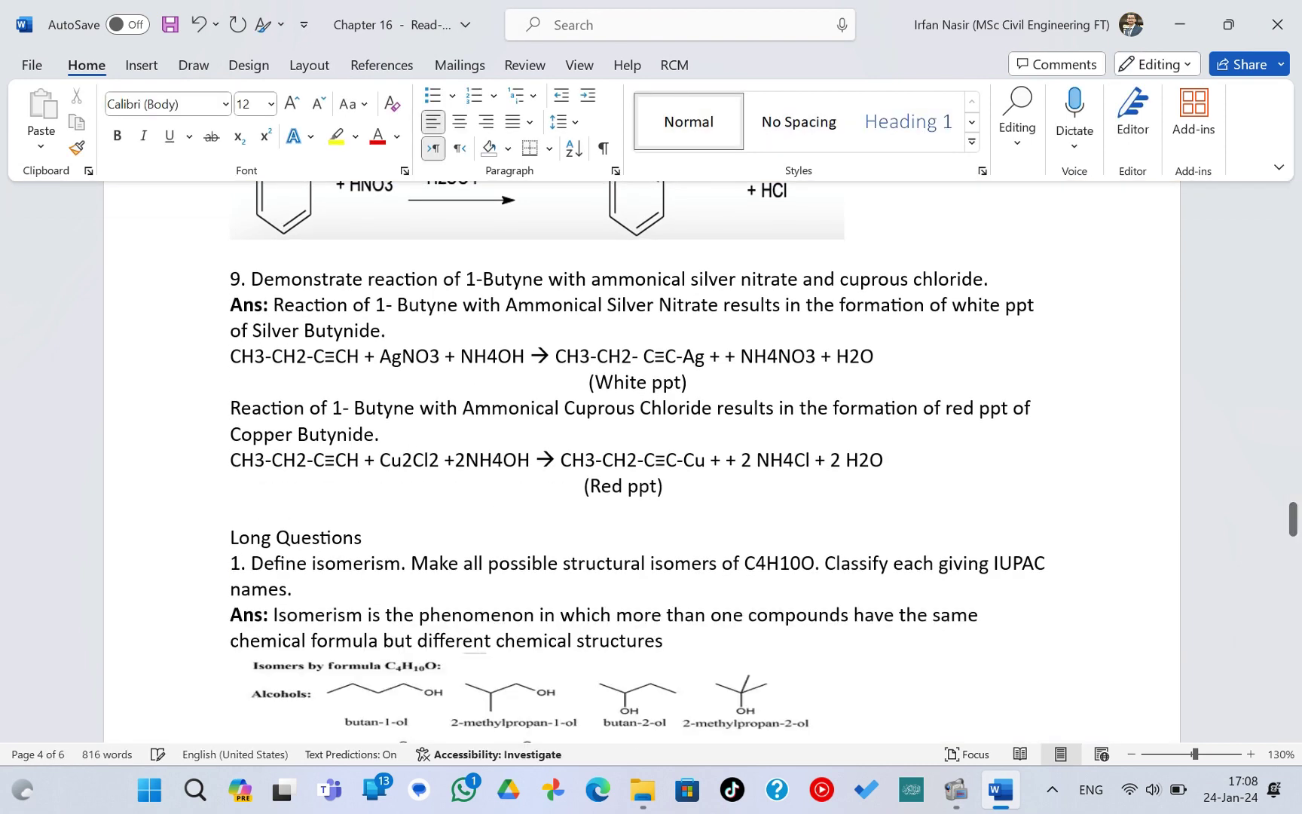
pyautogui.press('Return')
pyautogui.write('H')
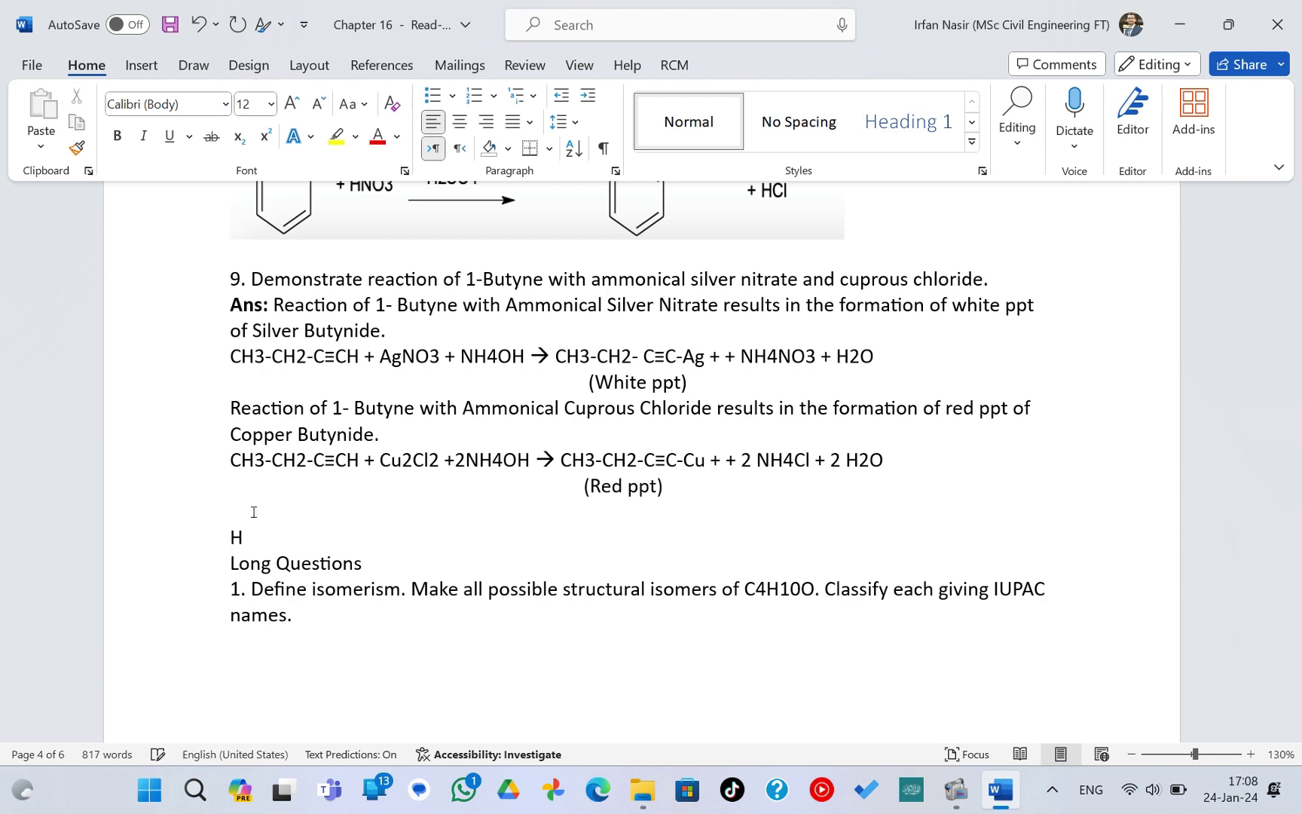
pyautogui.click(240, 139)
pyautogui.write('2')
pyautogui.click(242, 139)
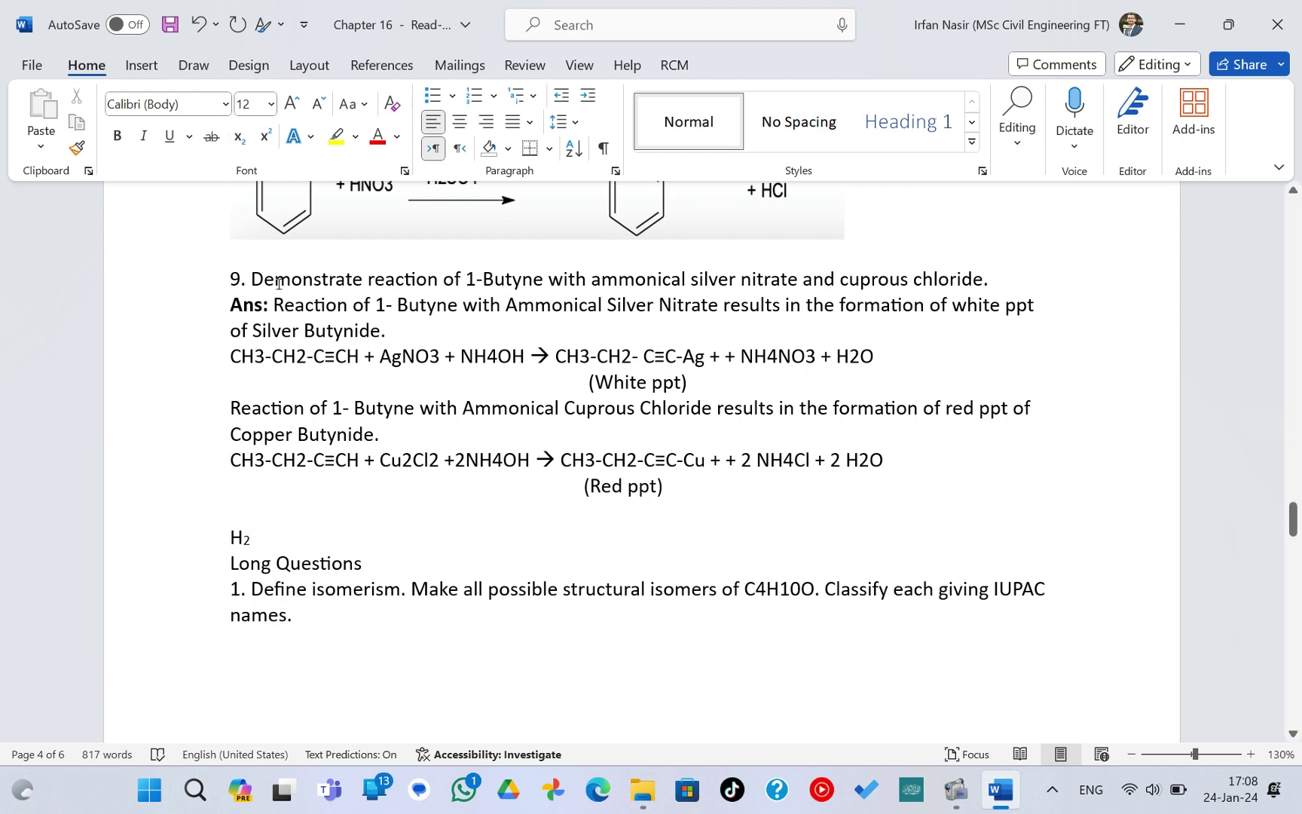
pyautogui.write('O')
# Select the typed H₂O on its line, then deselect it.
pyautogui.doubleClick(256, 537)
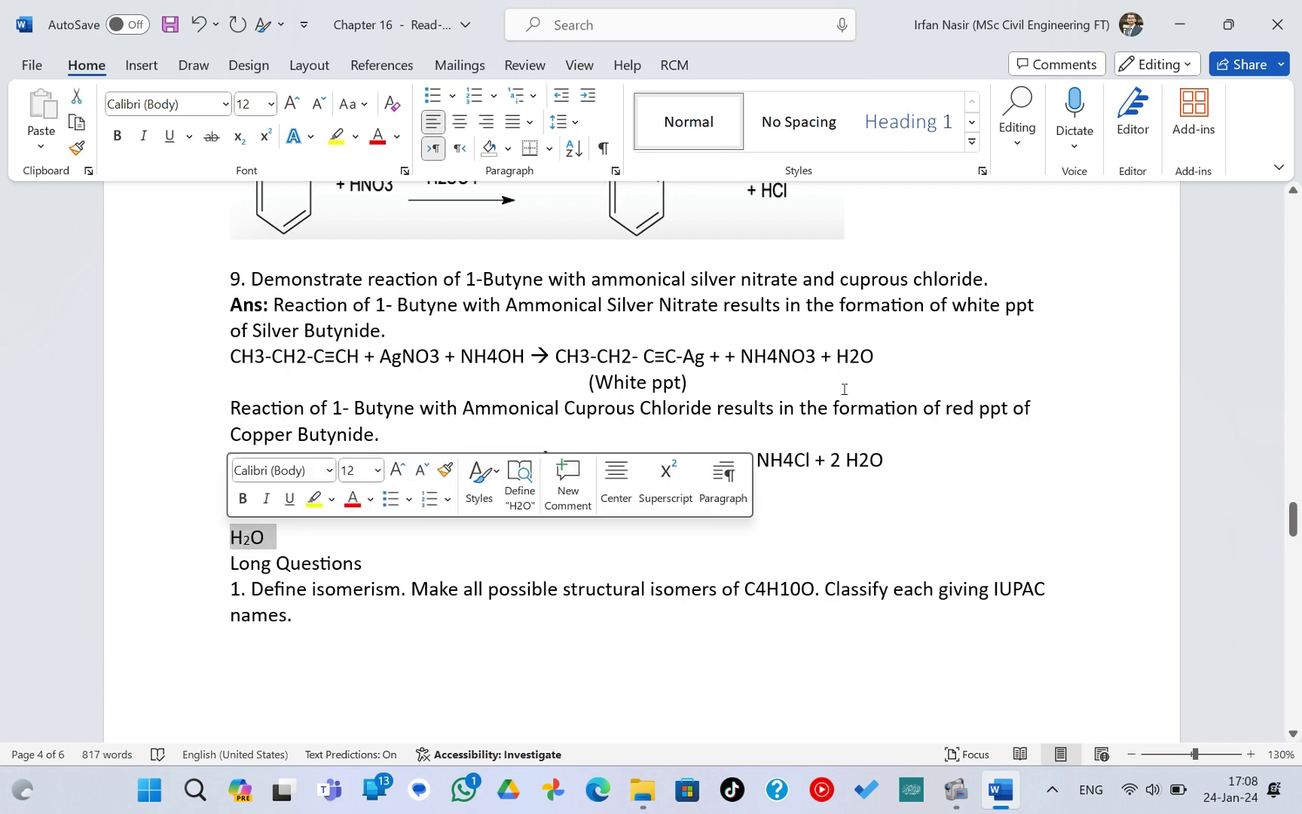
pyautogui.scroll(-3, 814, 488)
pyautogui.scroll(3, 814, 488)
pyautogui.click(814, 498)
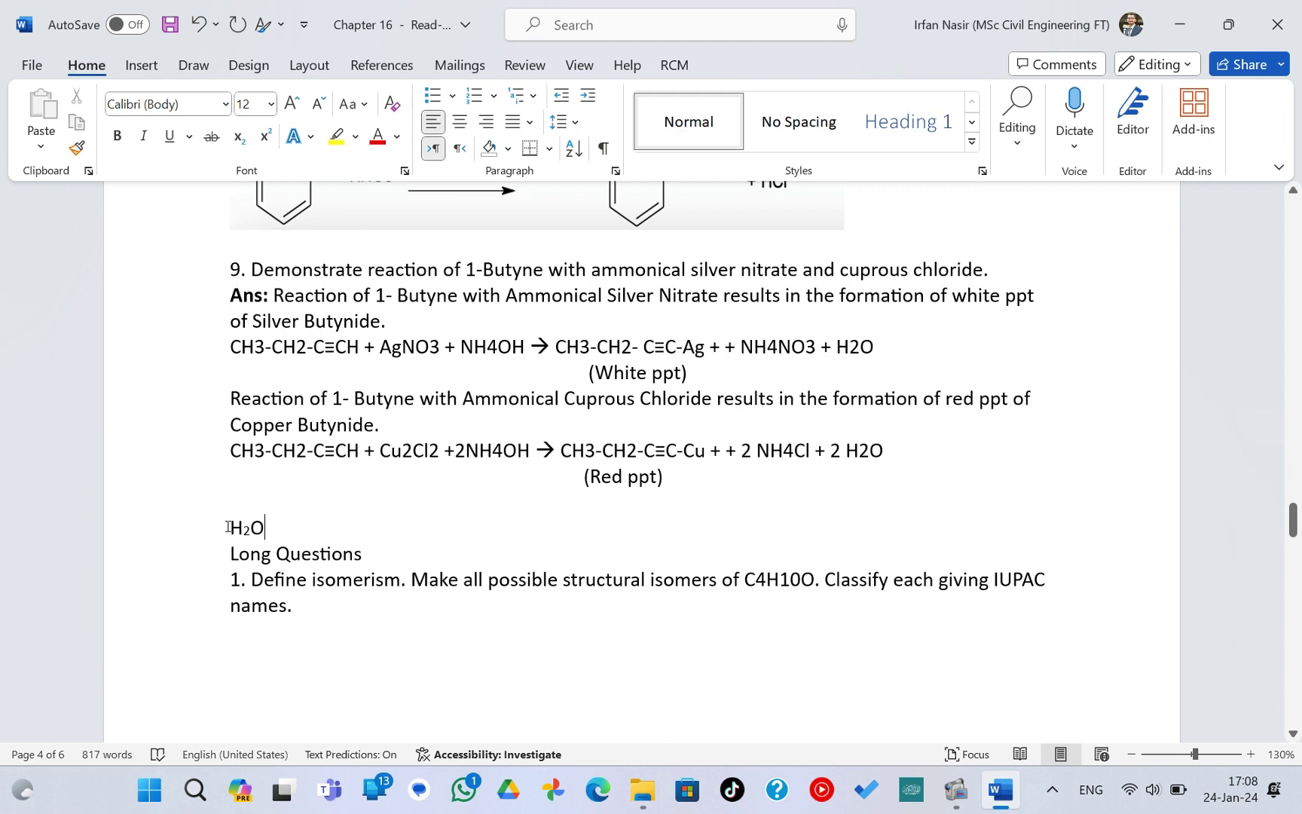
pyautogui.moveTo(228, 527); pyautogui.dragTo(275, 531)
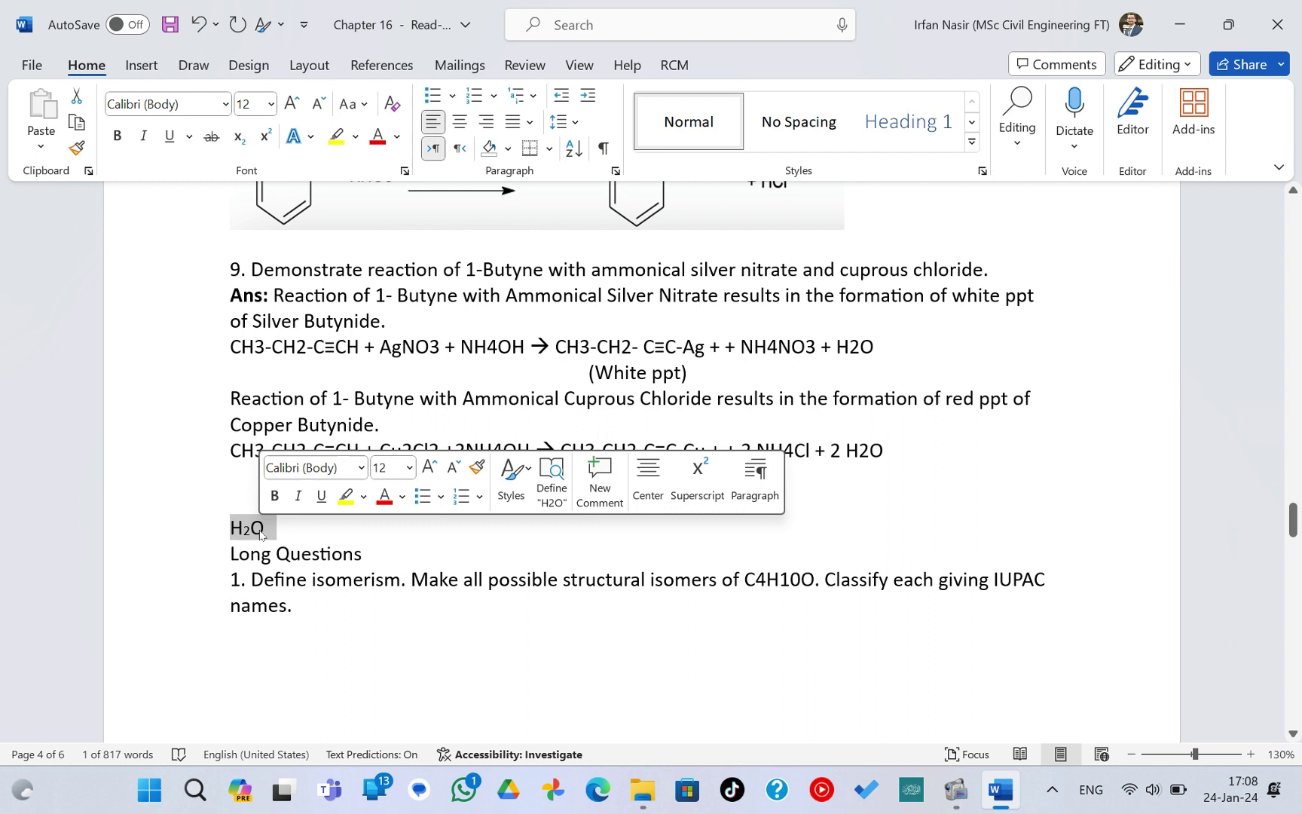
pyautogui.click(260, 533)
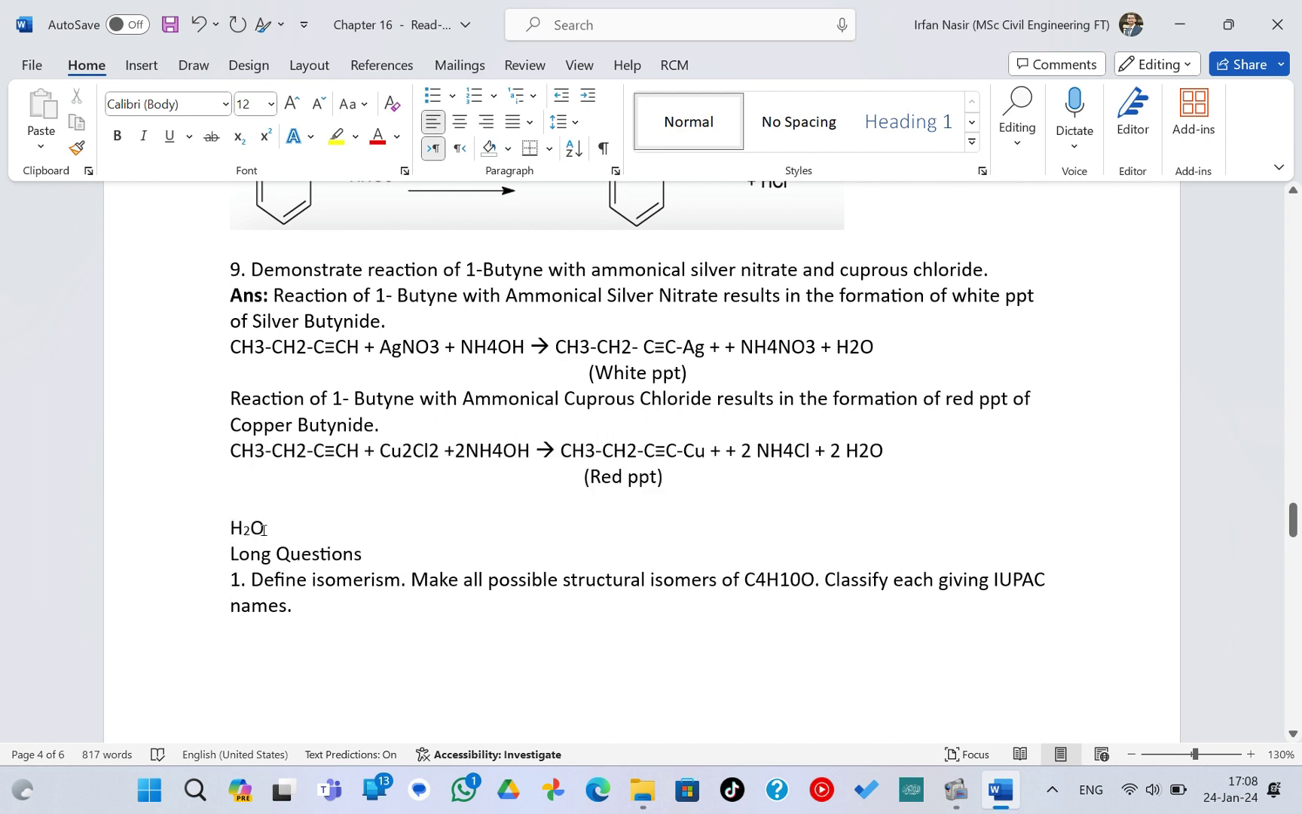
pyautogui.moveTo(260, 533); pyautogui.dragTo(232, 532)
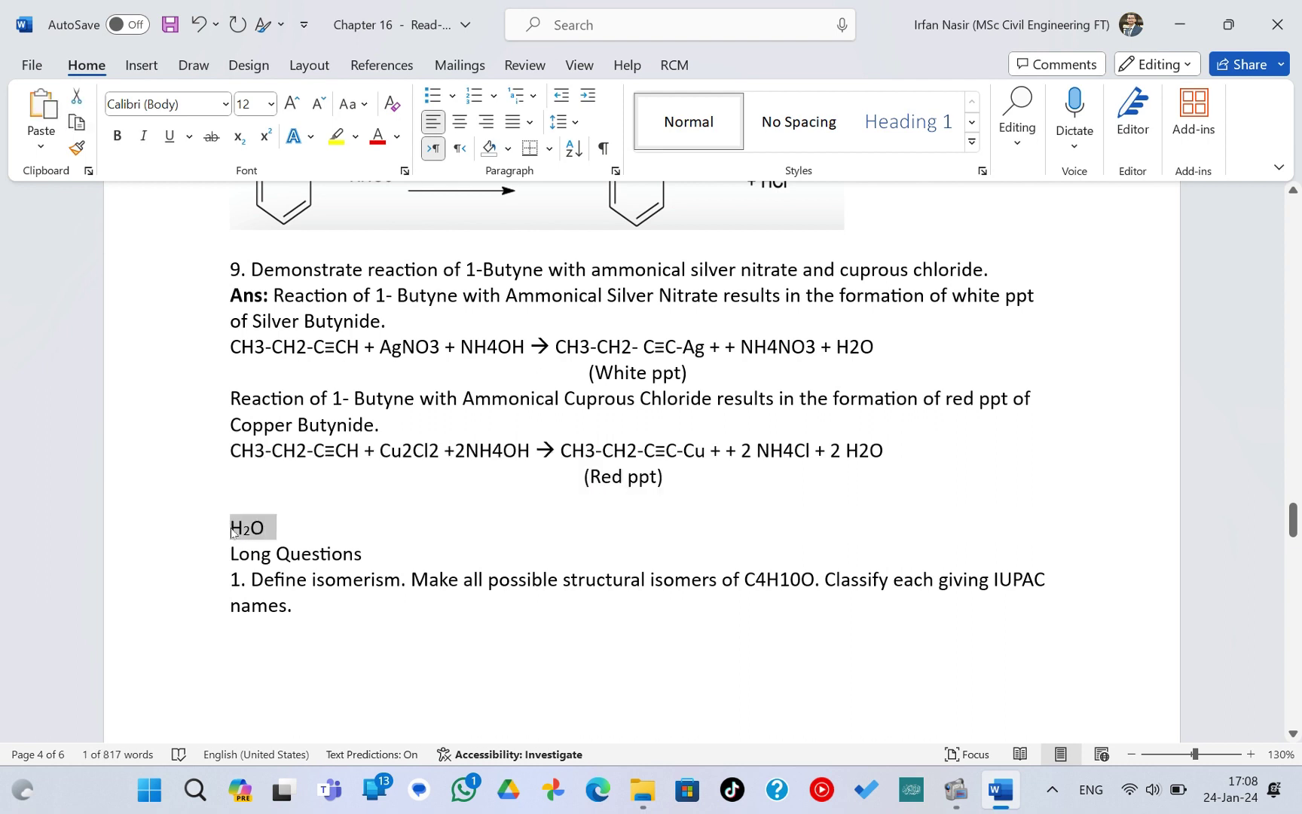
pyautogui.click(377, 481)
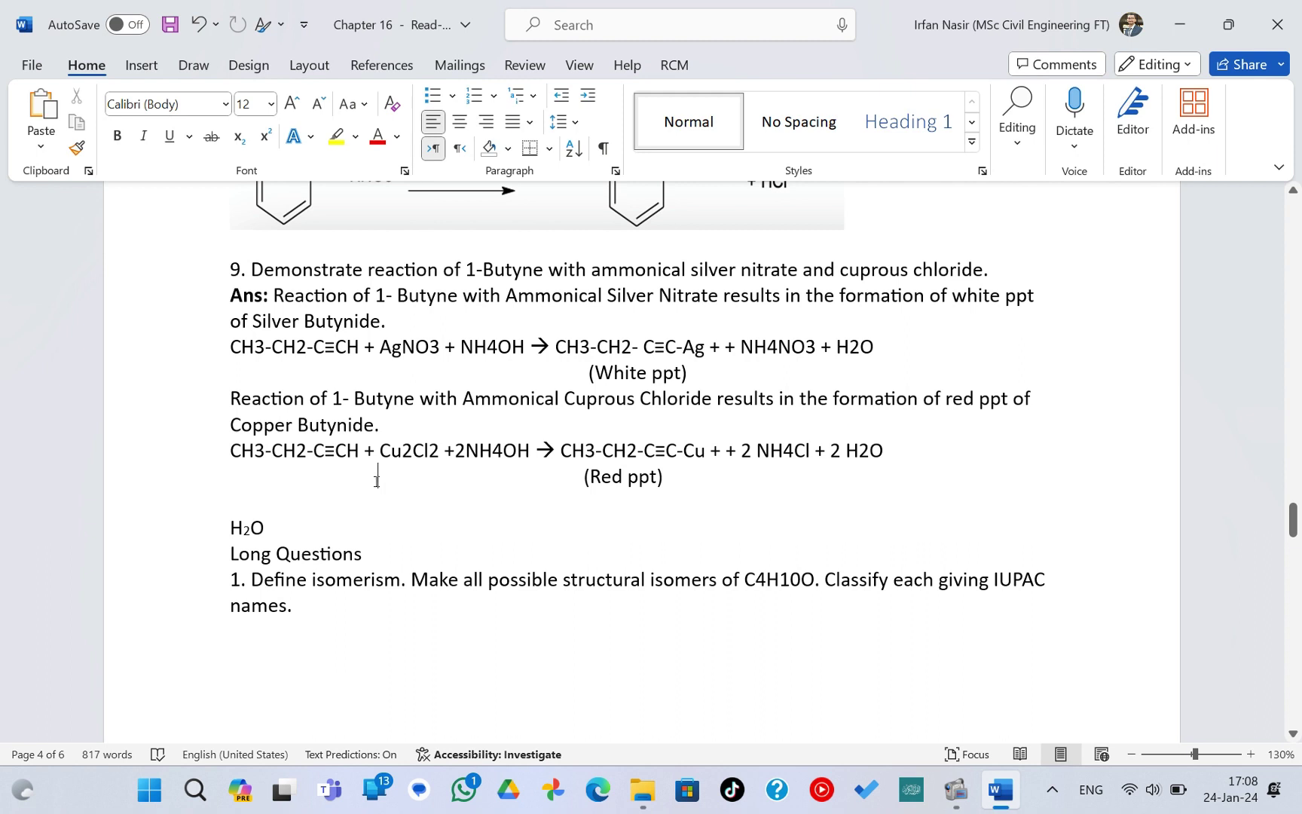
# Replace all 3 plain H2O occurrences with the copied subscripted H₂O, using ^c as replacement.
pyautogui.hotkey('ctrl', 'h')
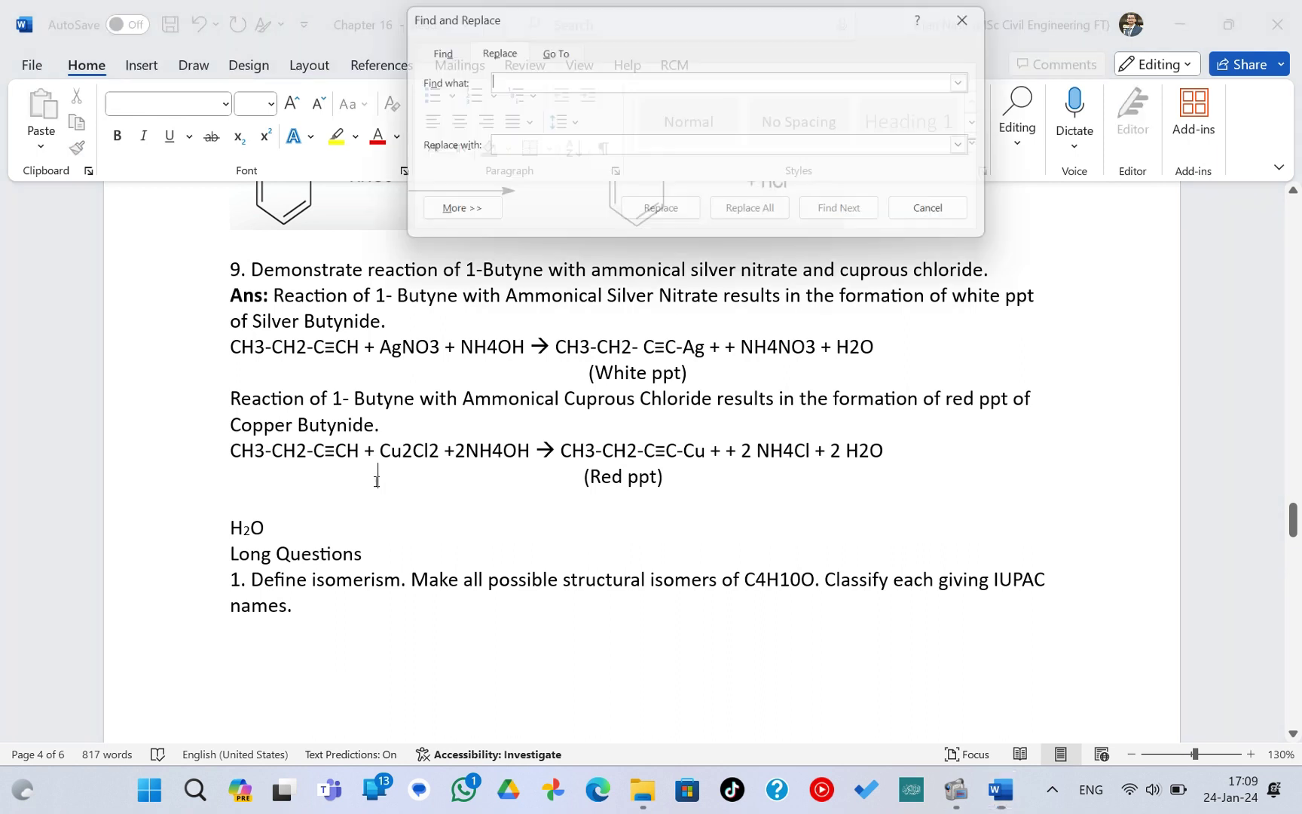
pyautogui.moveTo(526, 28); pyautogui.dragTo(225, 89)
pyautogui.write('H2')
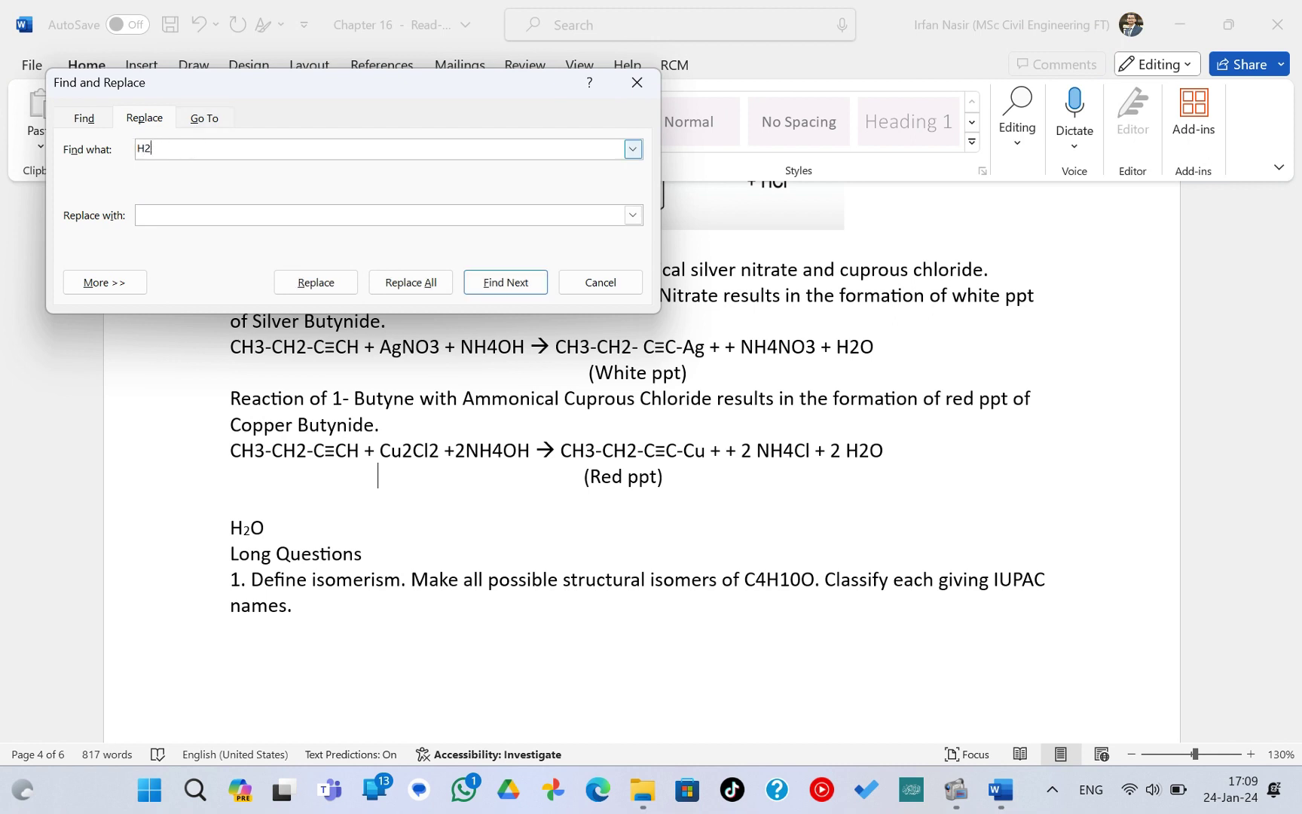
pyautogui.write('O')
pyautogui.write('^')
pyautogui.write('c')
pyautogui.click(433, 291)
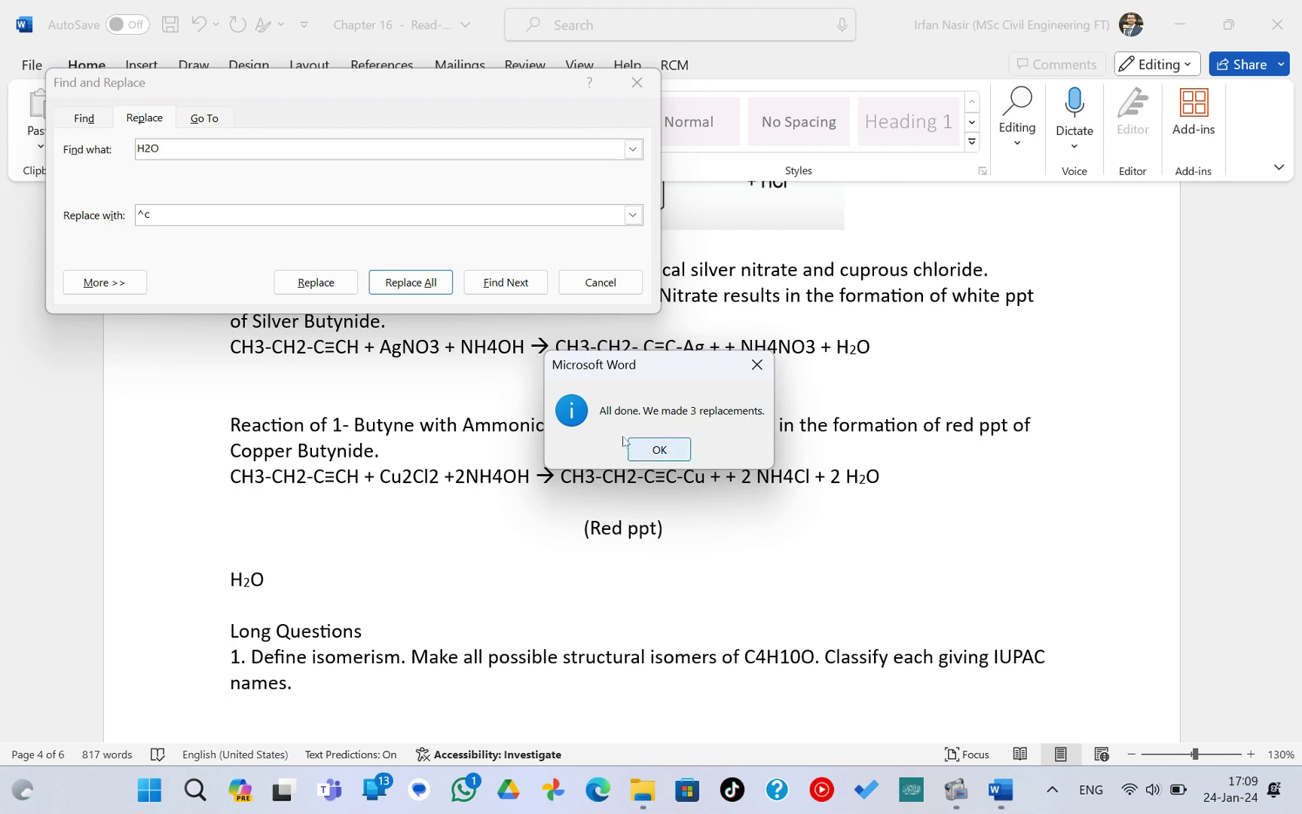
pyautogui.click(659, 450)
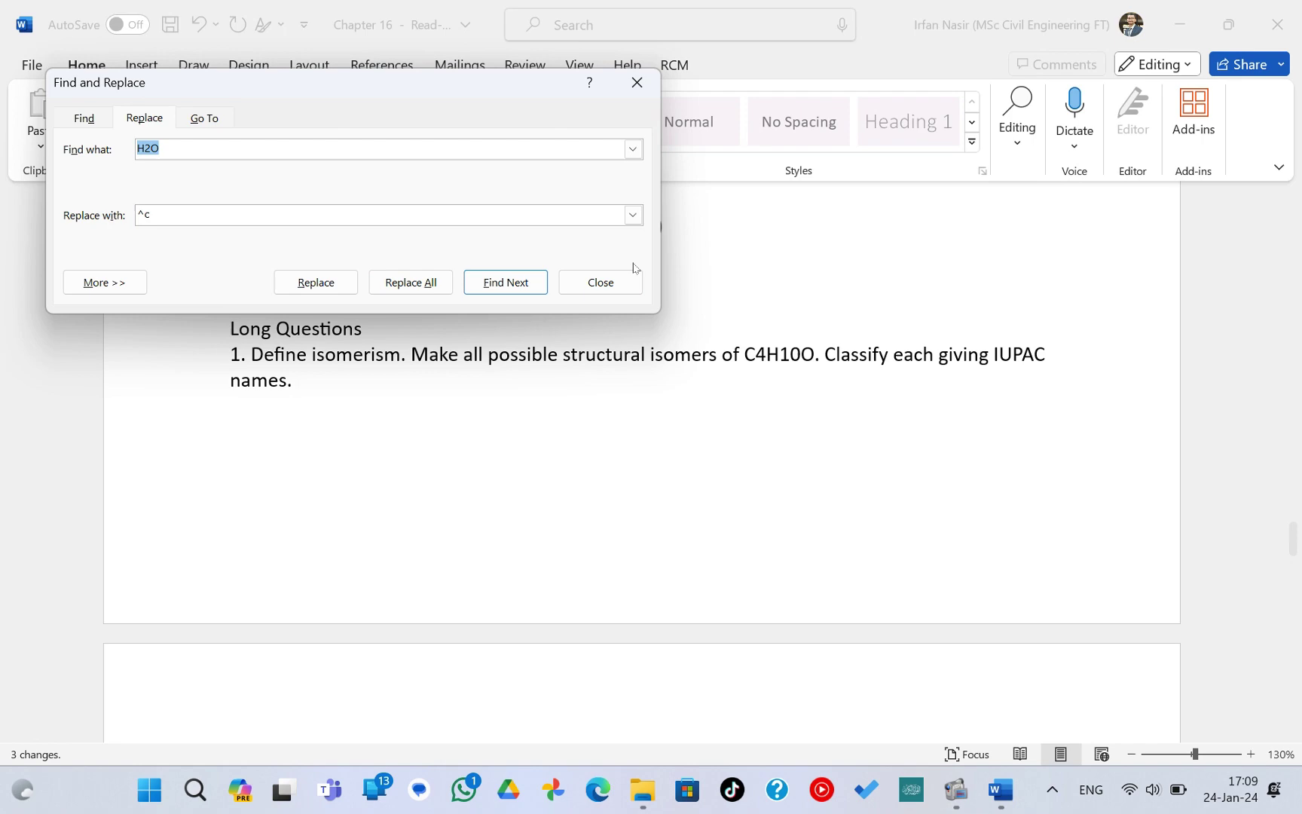
# Close Find and Replace, delete the standalone H₂O helper line, and return to the first equation.
pyautogui.click(600, 282)
pyautogui.scroll(5, 297, 514)
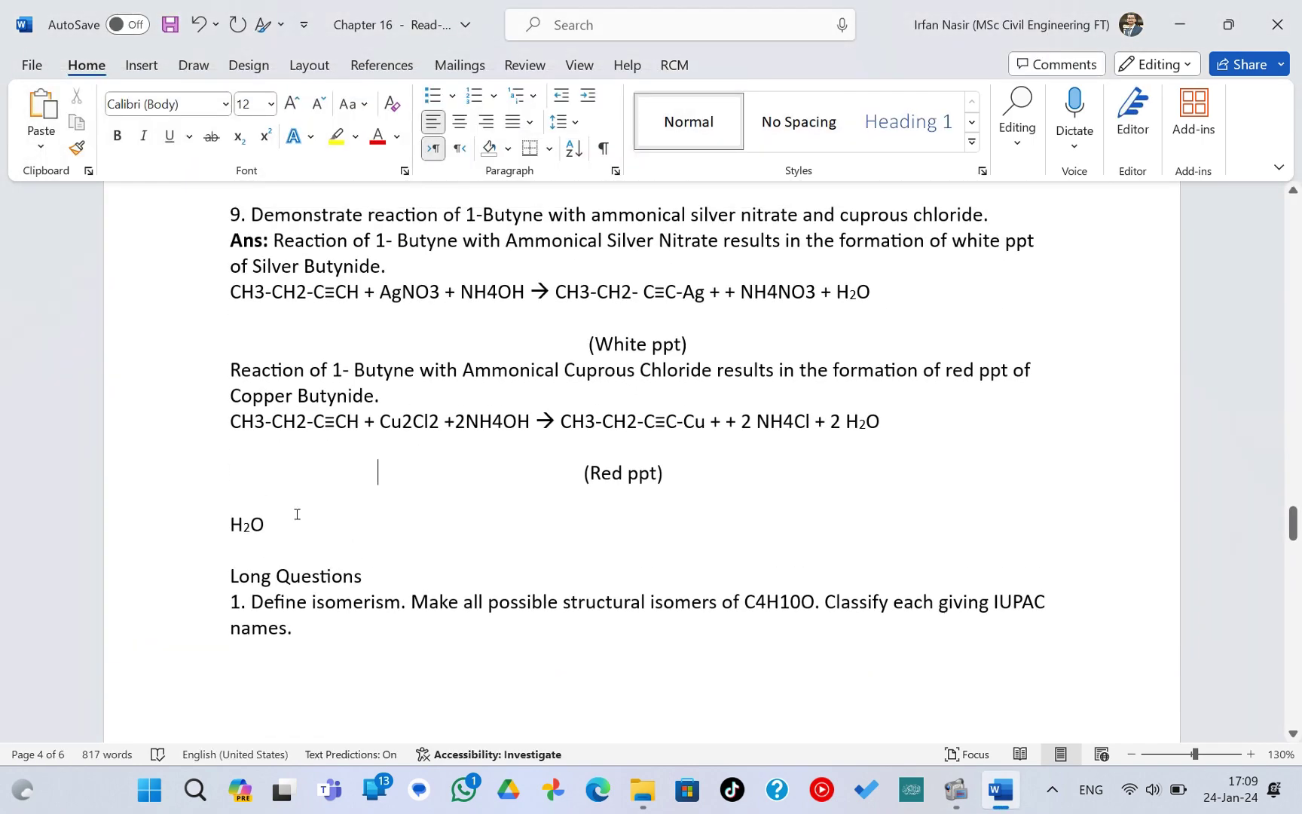
pyautogui.moveTo(268, 529); pyautogui.dragTo(224, 529)
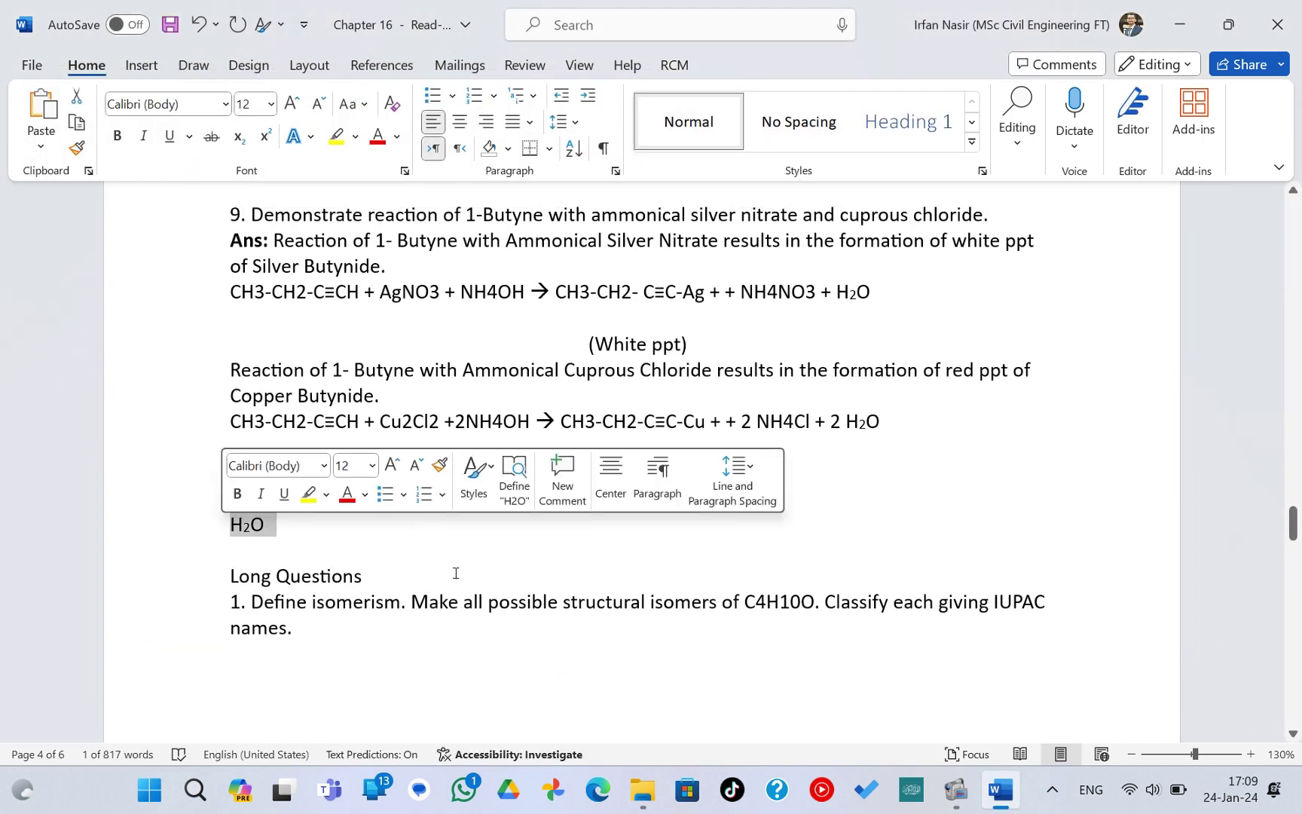
pyautogui.press('BackSpace')
pyautogui.press('BackSpace')
pyautogui.scroll(3, 477, 584)
pyautogui.scroll(-4, 474, 582)
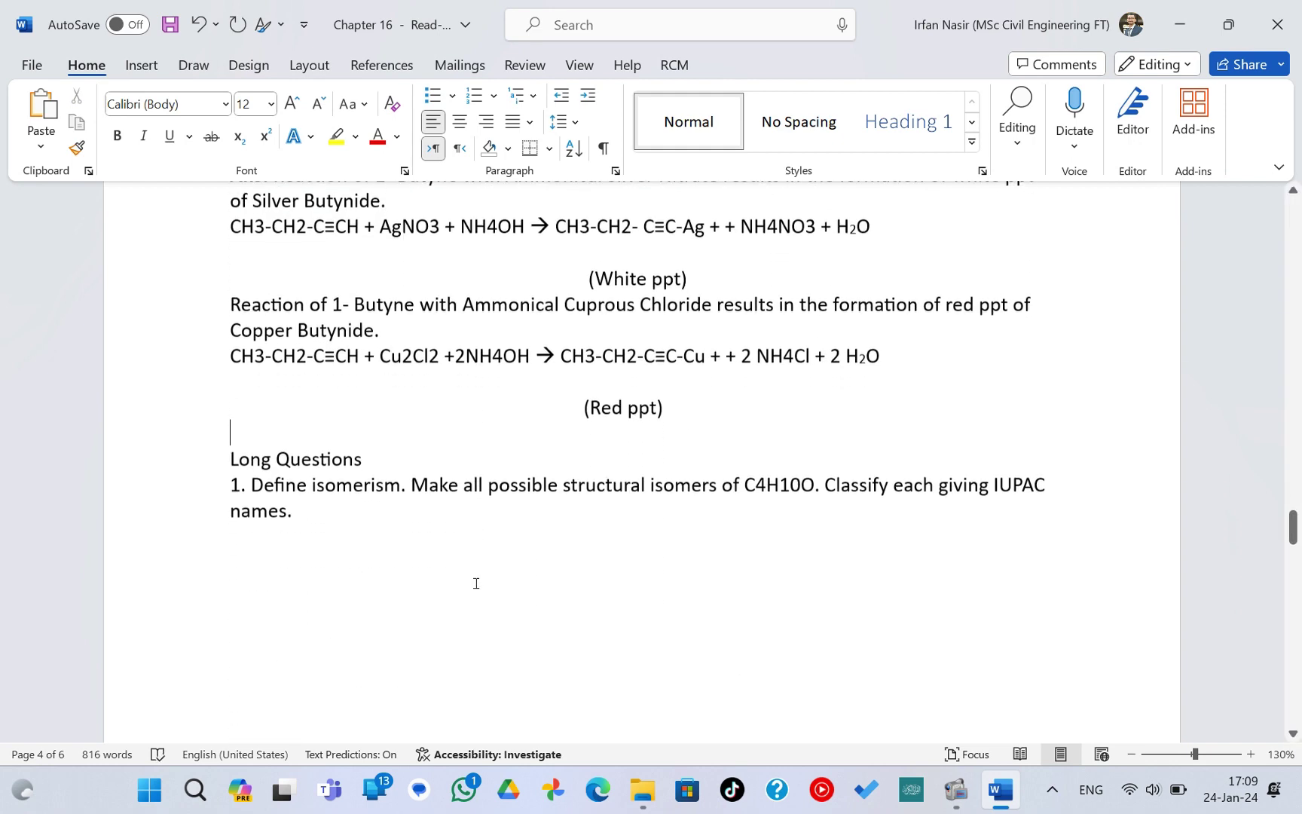
pyautogui.scroll(3, 474, 582)
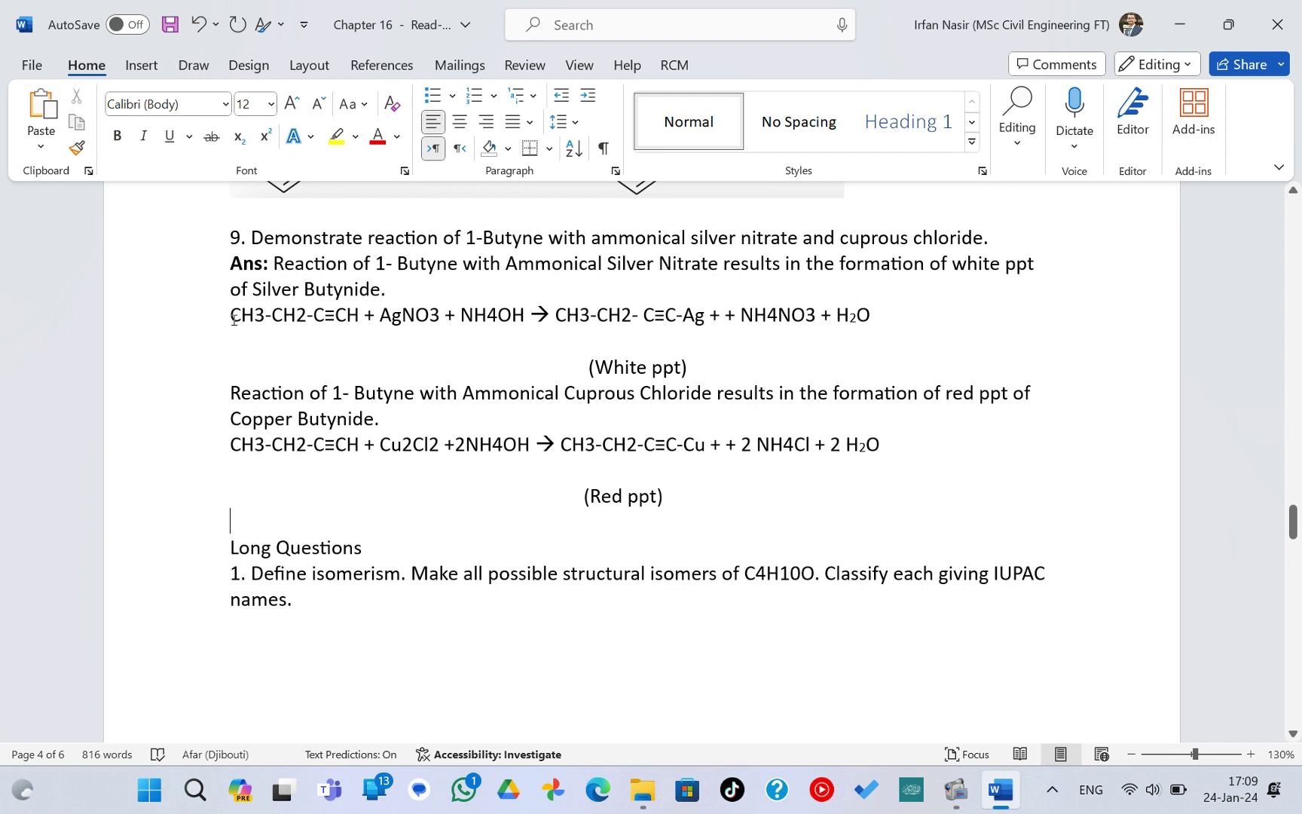
pyautogui.click(256, 317)
# Paste CH3-CH2 onto a new line above Long Questions and trim it to CH3.
pyautogui.moveTo(229, 314); pyautogui.dragTo(305, 317)
pyautogui.hotkey('ctrl', 'c')
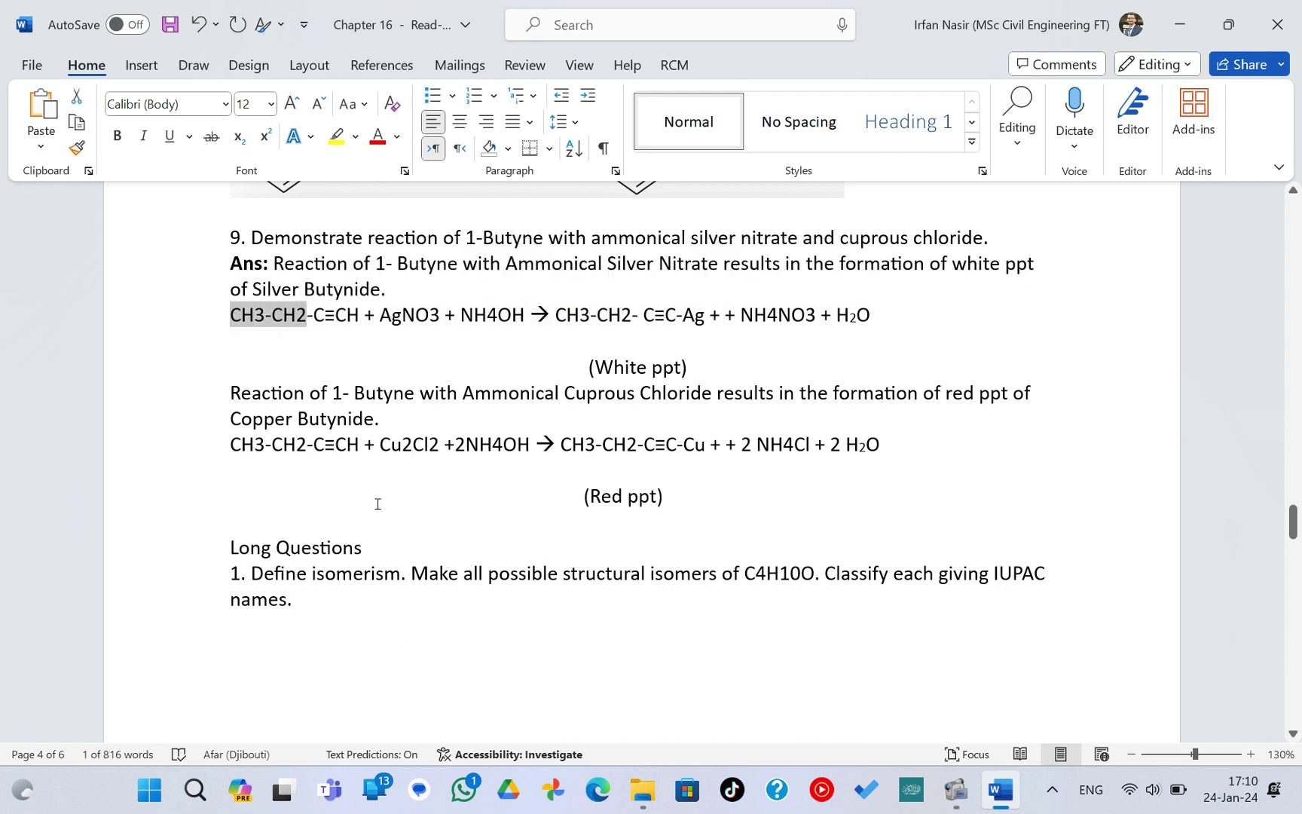
pyautogui.click(353, 511)
pyautogui.press('Return')
pyautogui.hotkey('ctrl', 'v')
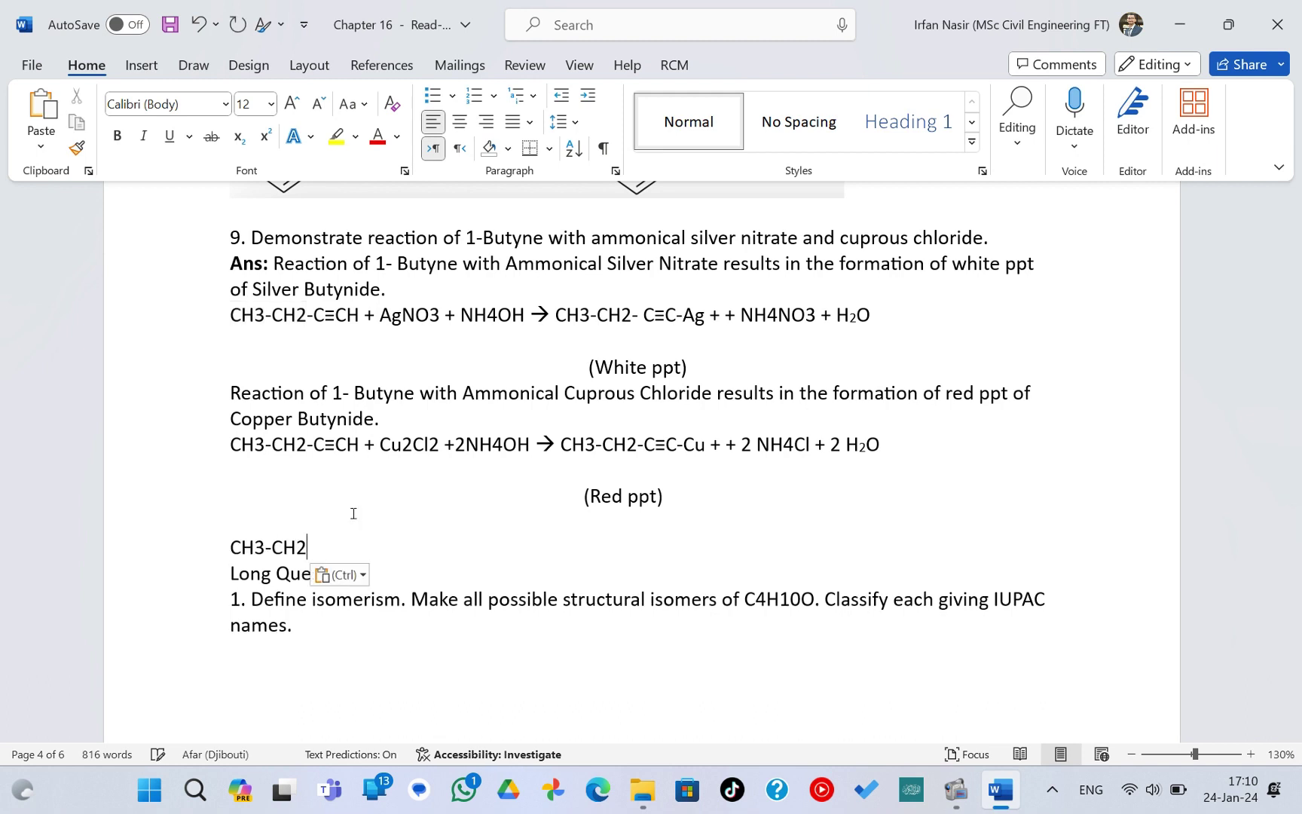
pyautogui.click(296, 540)
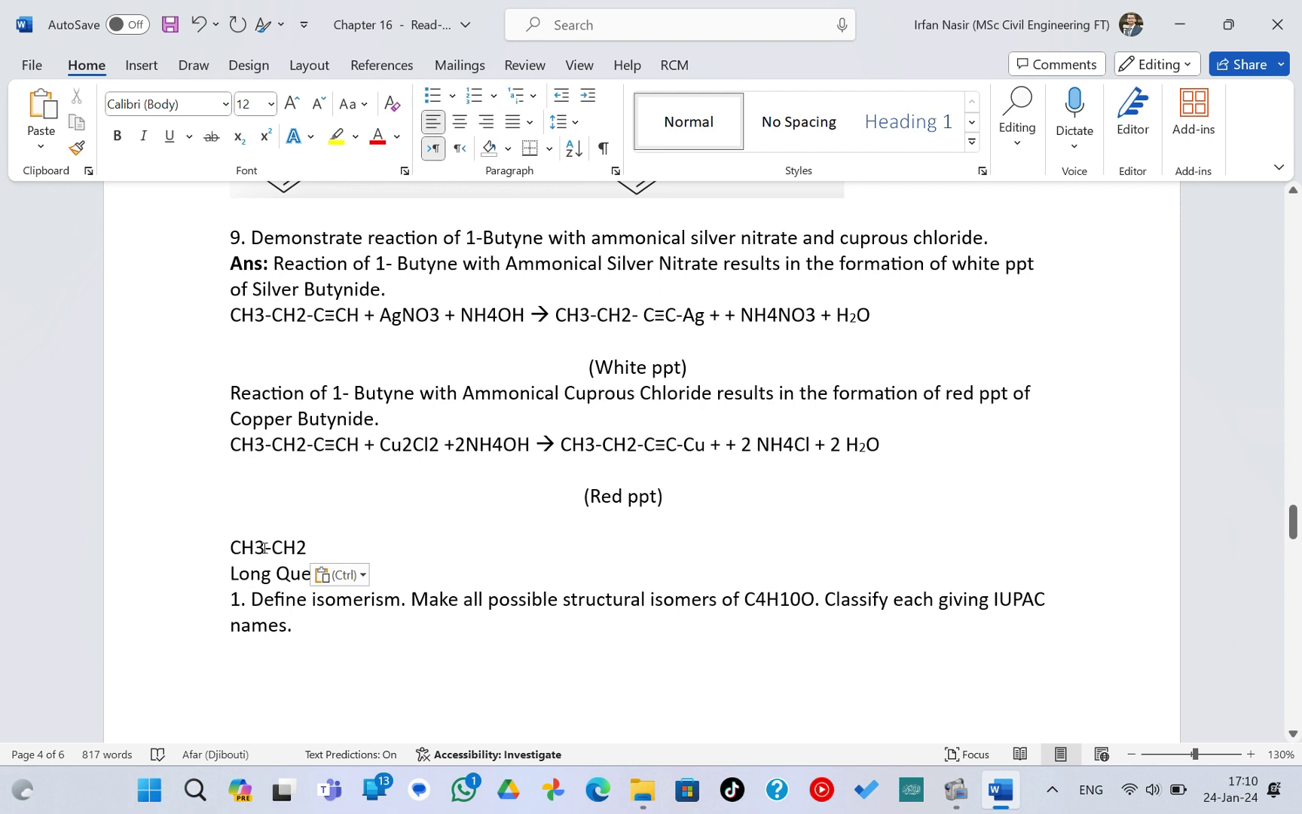
pyautogui.moveTo(266, 548); pyautogui.dragTo(340, 550)
pyautogui.press('BackSpace')
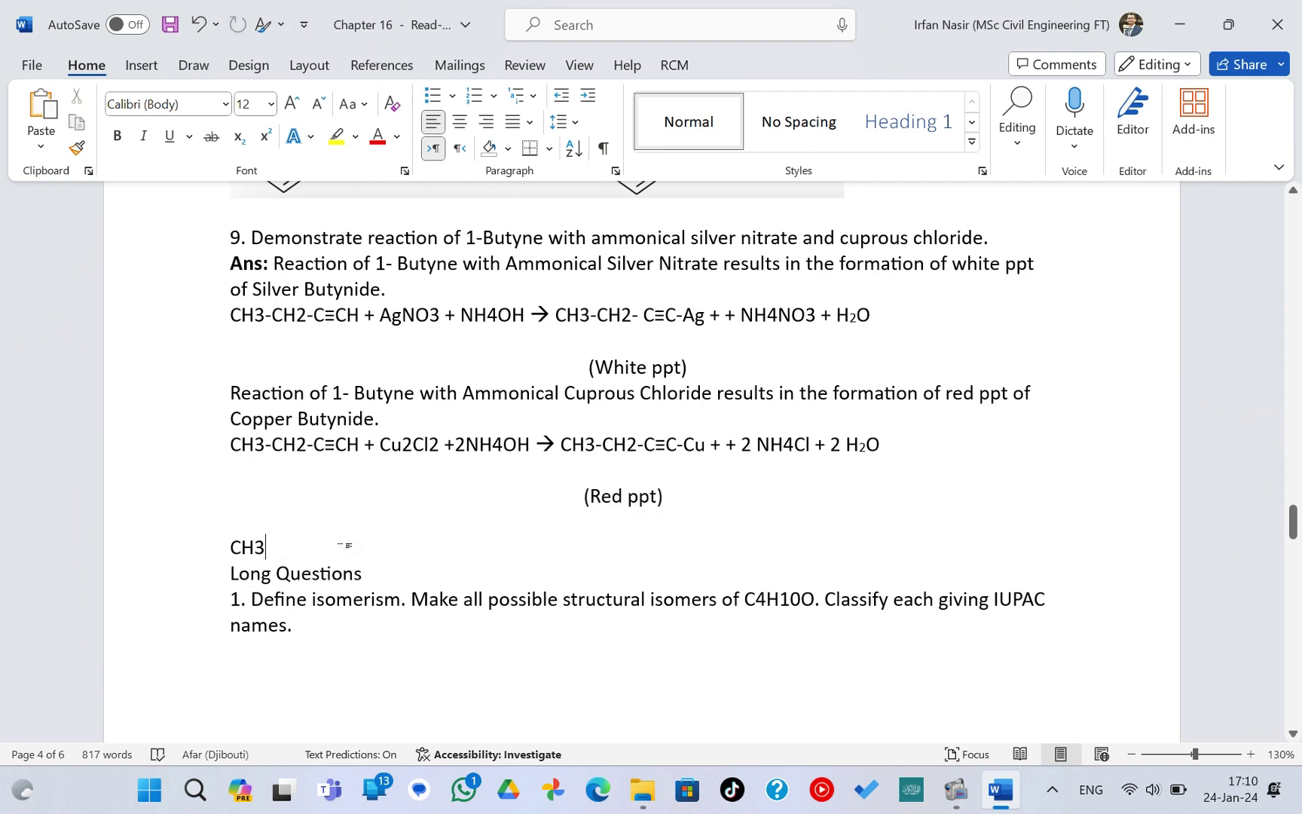
# Subscript the 3 in the helper CH3 and select the whole CH₃ text.
pyautogui.hotkey('shift', 'Left')
pyautogui.click(238, 136)
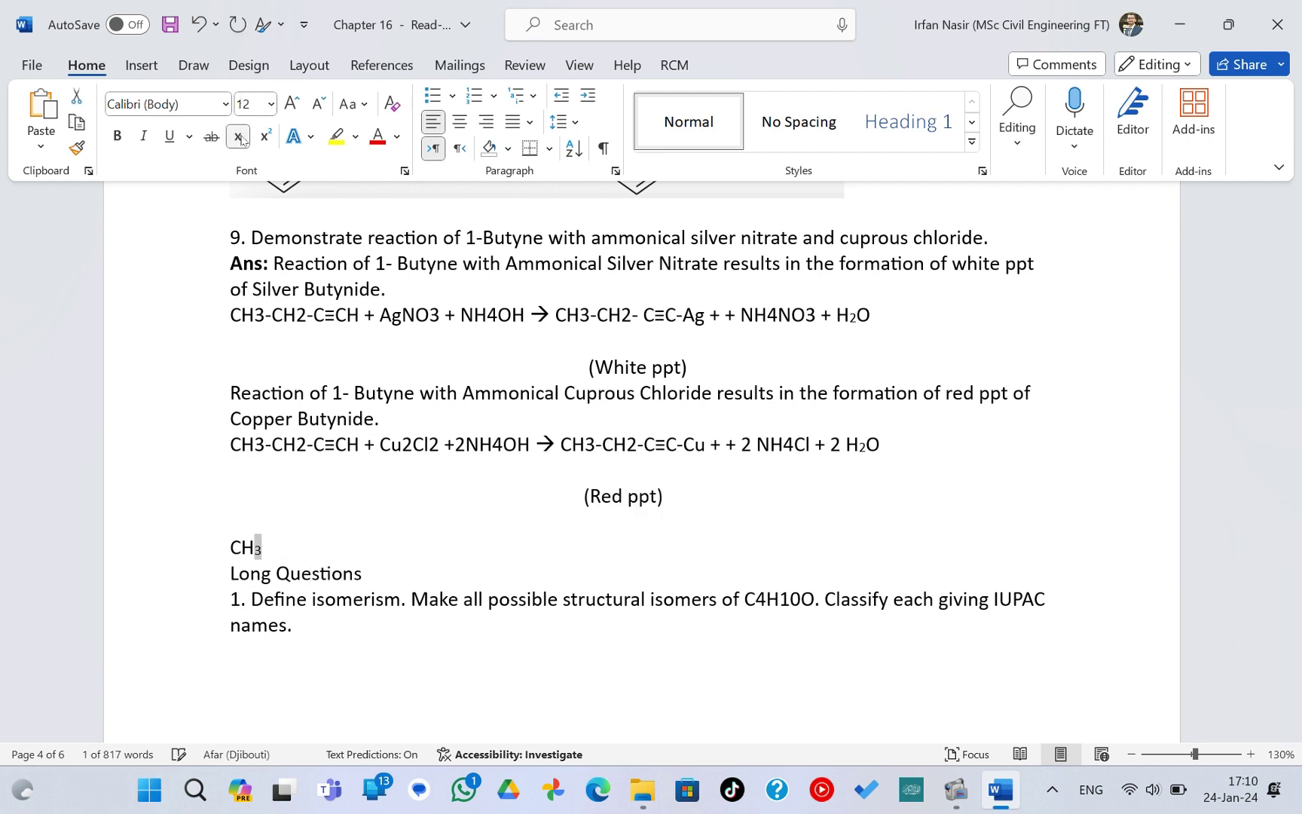
pyautogui.moveTo(278, 542); pyautogui.dragTo(230, 547)
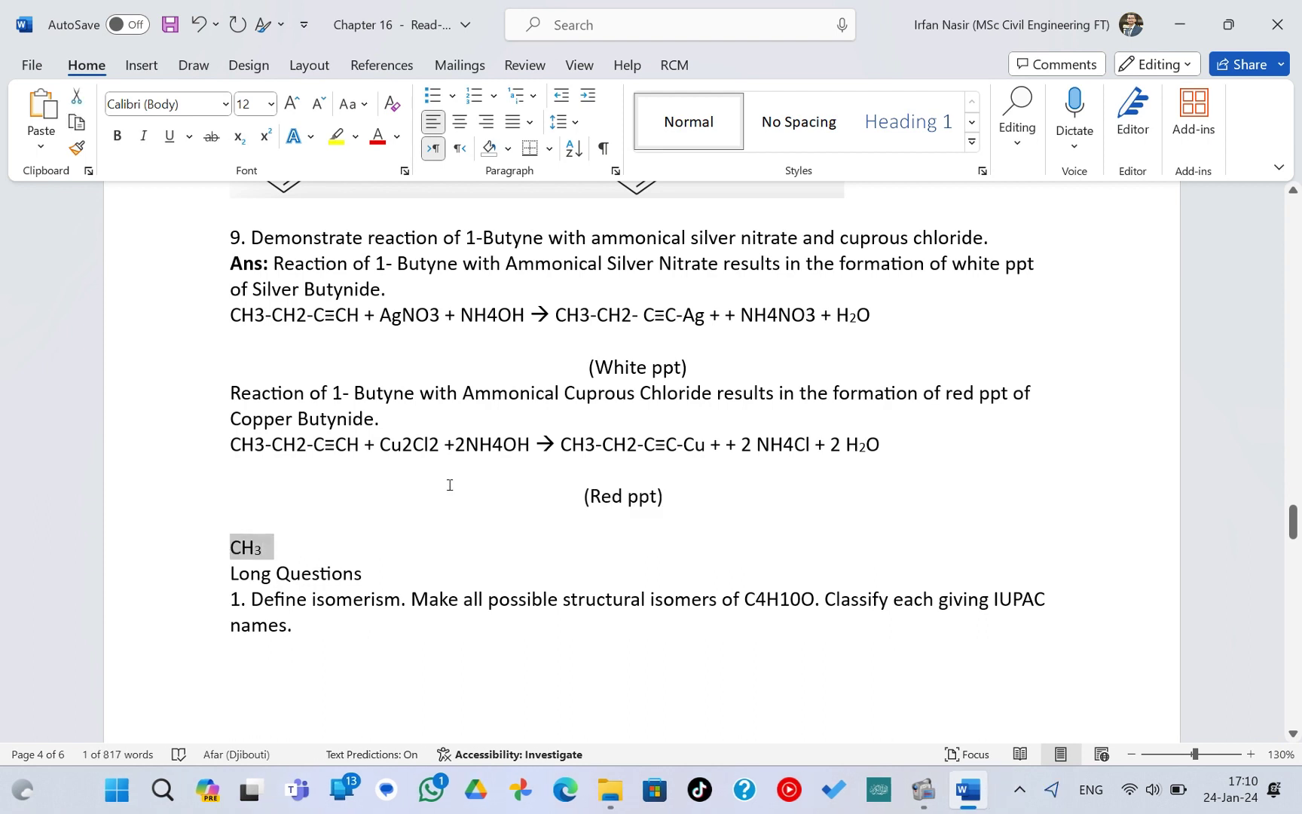
pyautogui.hotkey('ctrl', 'h')
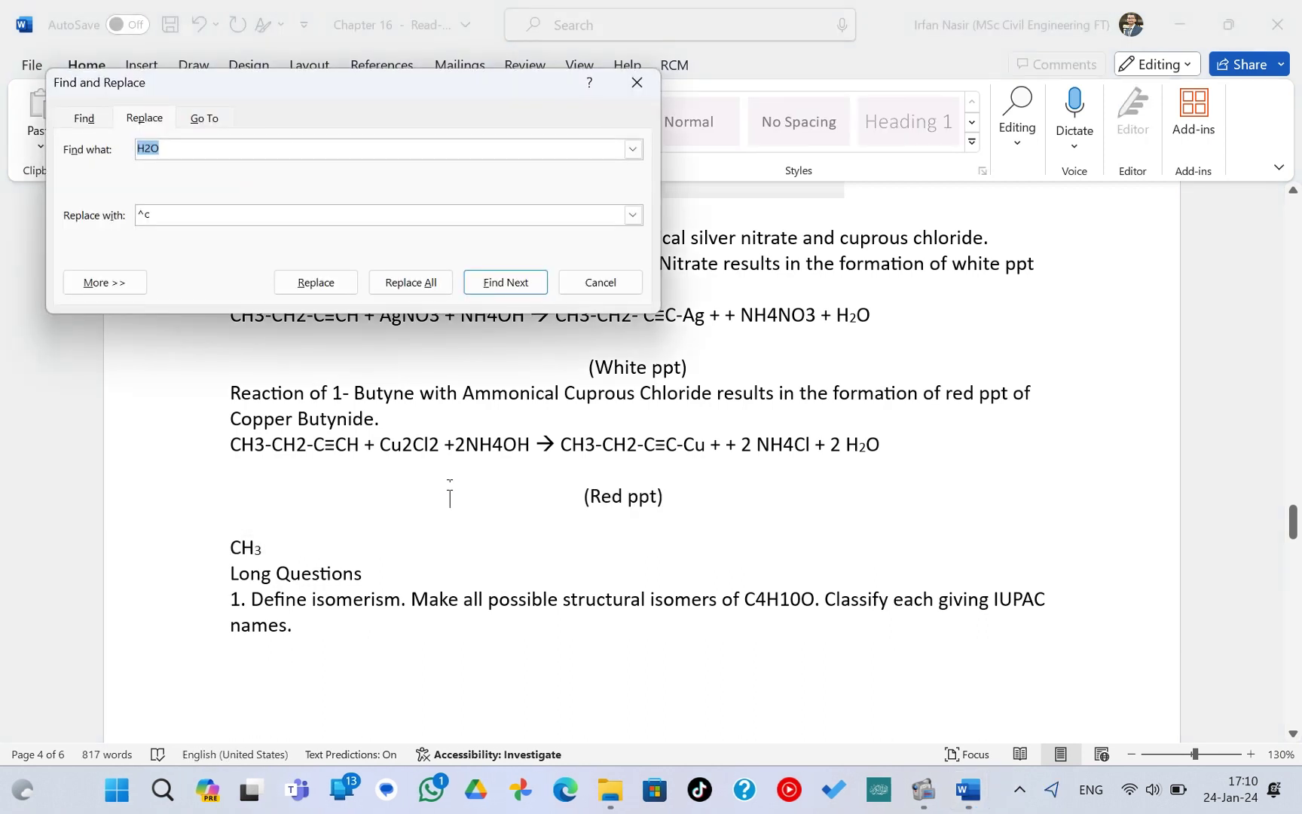
# Replace all 12 plain CH3 occurrences with the subscripted CH₃ (^c), then close the dialog.
pyautogui.press('BackSpace')
pyautogui.write('CH3')
pyautogui.press('Tab')
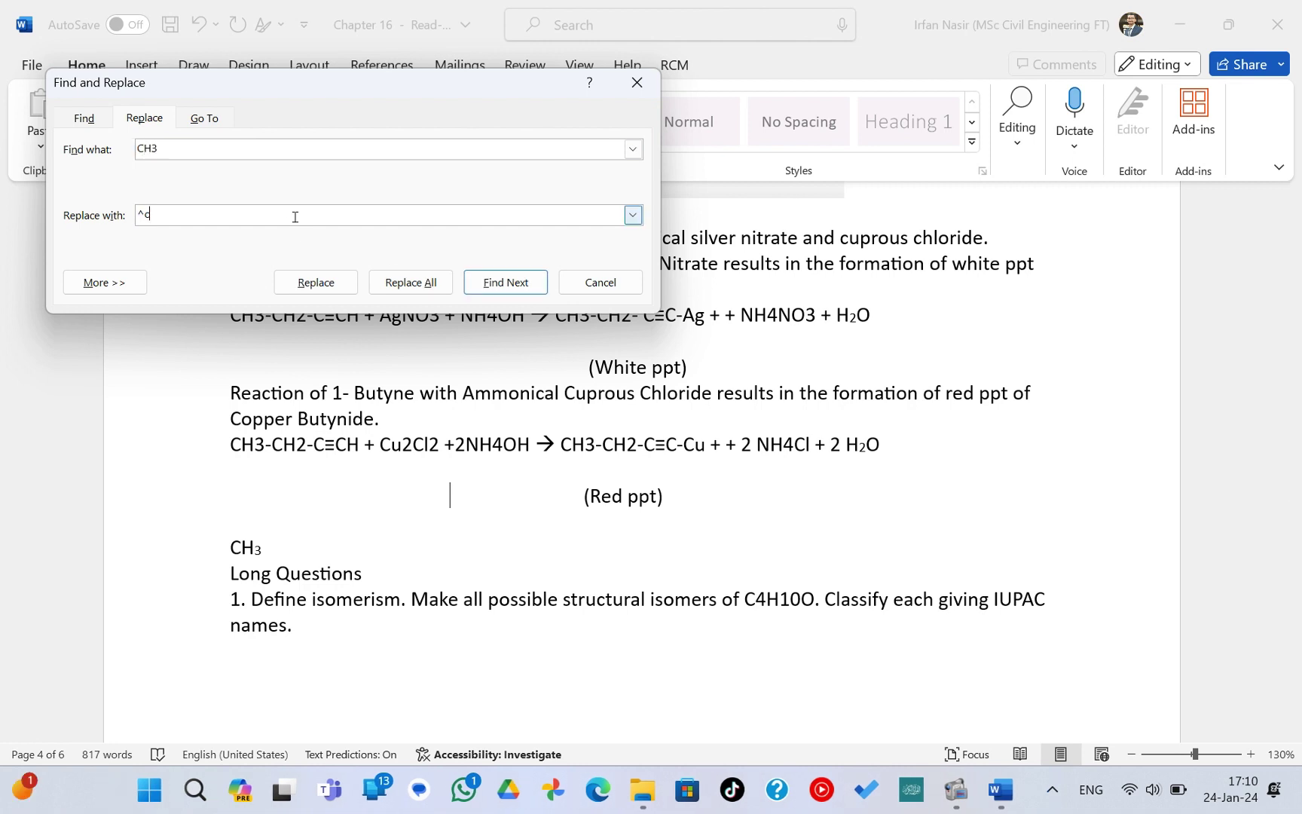
pyautogui.click(411, 282)
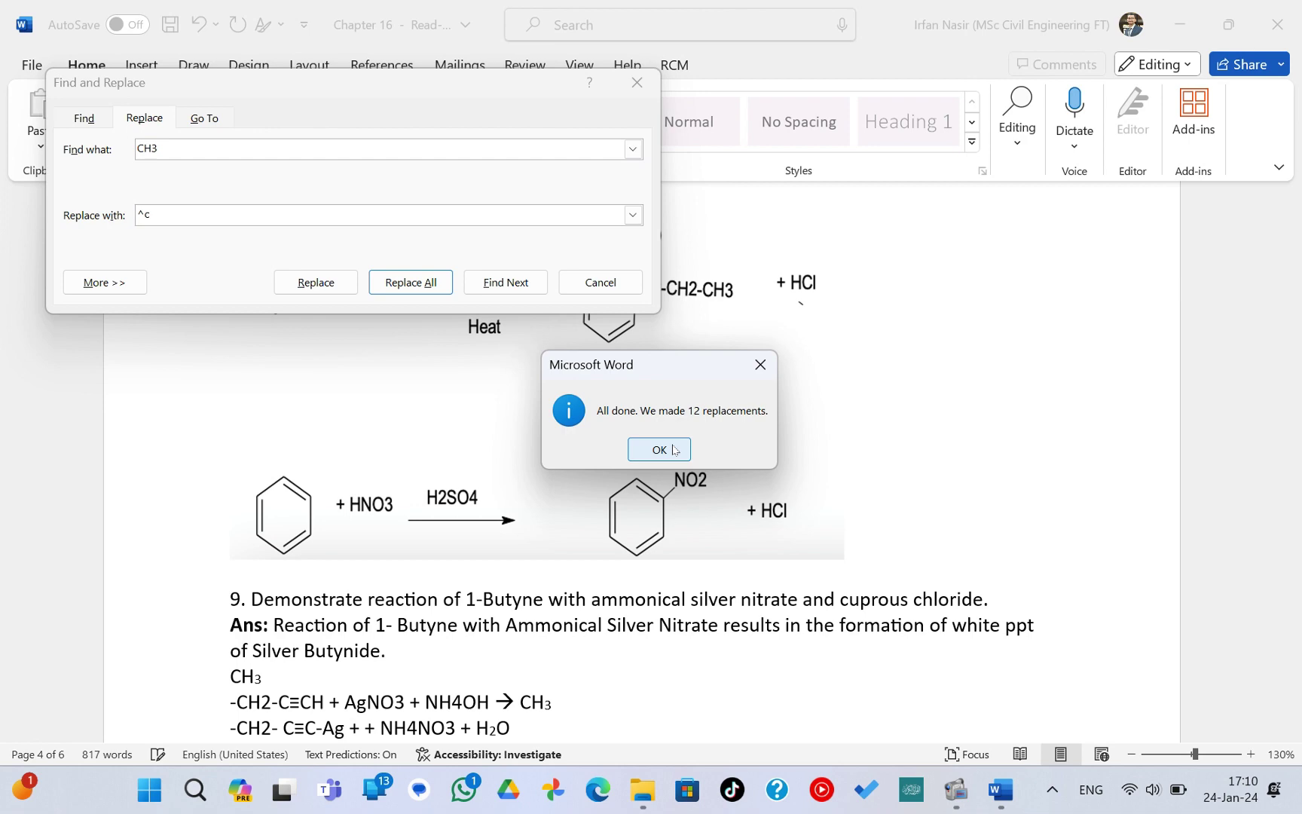
pyautogui.click(675, 450)
pyautogui.click(600, 282)
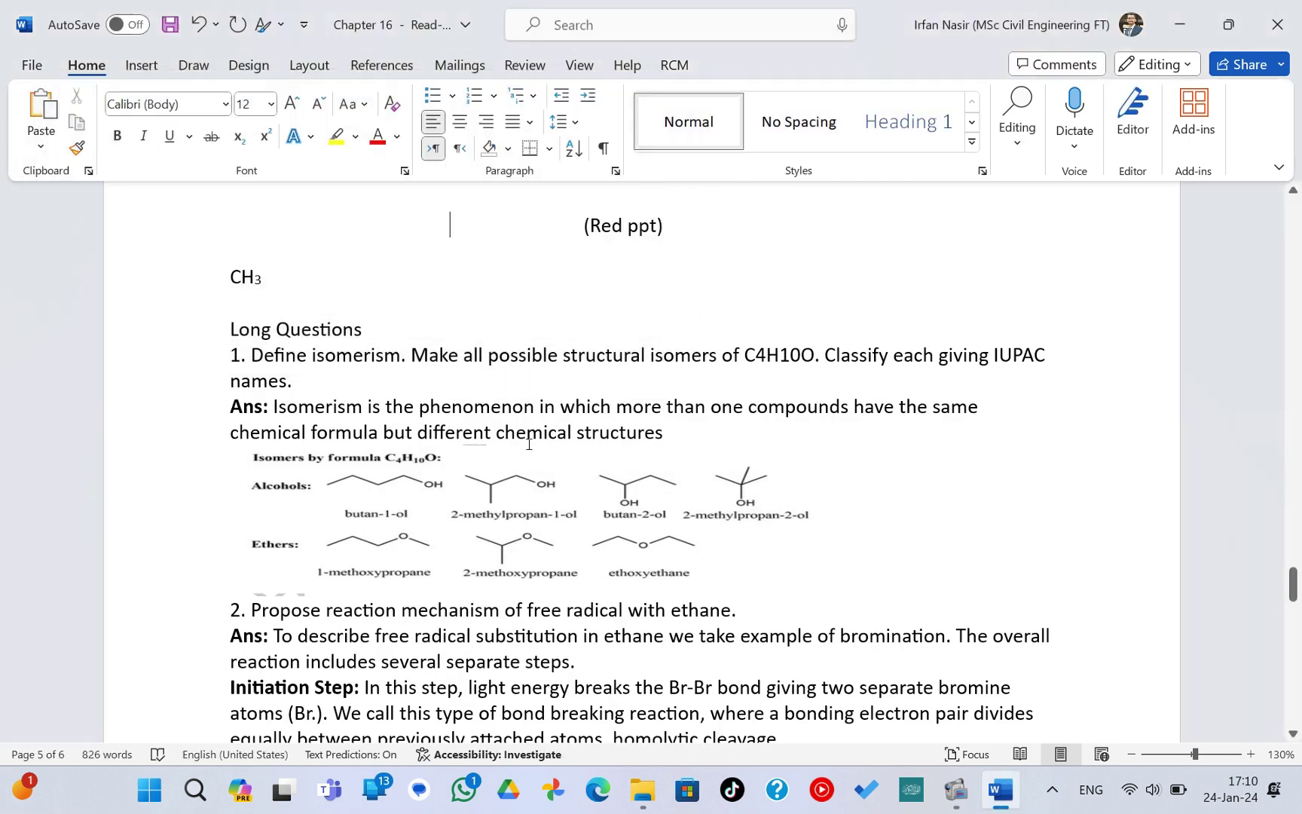
pyautogui.scroll(-2, 529, 444)
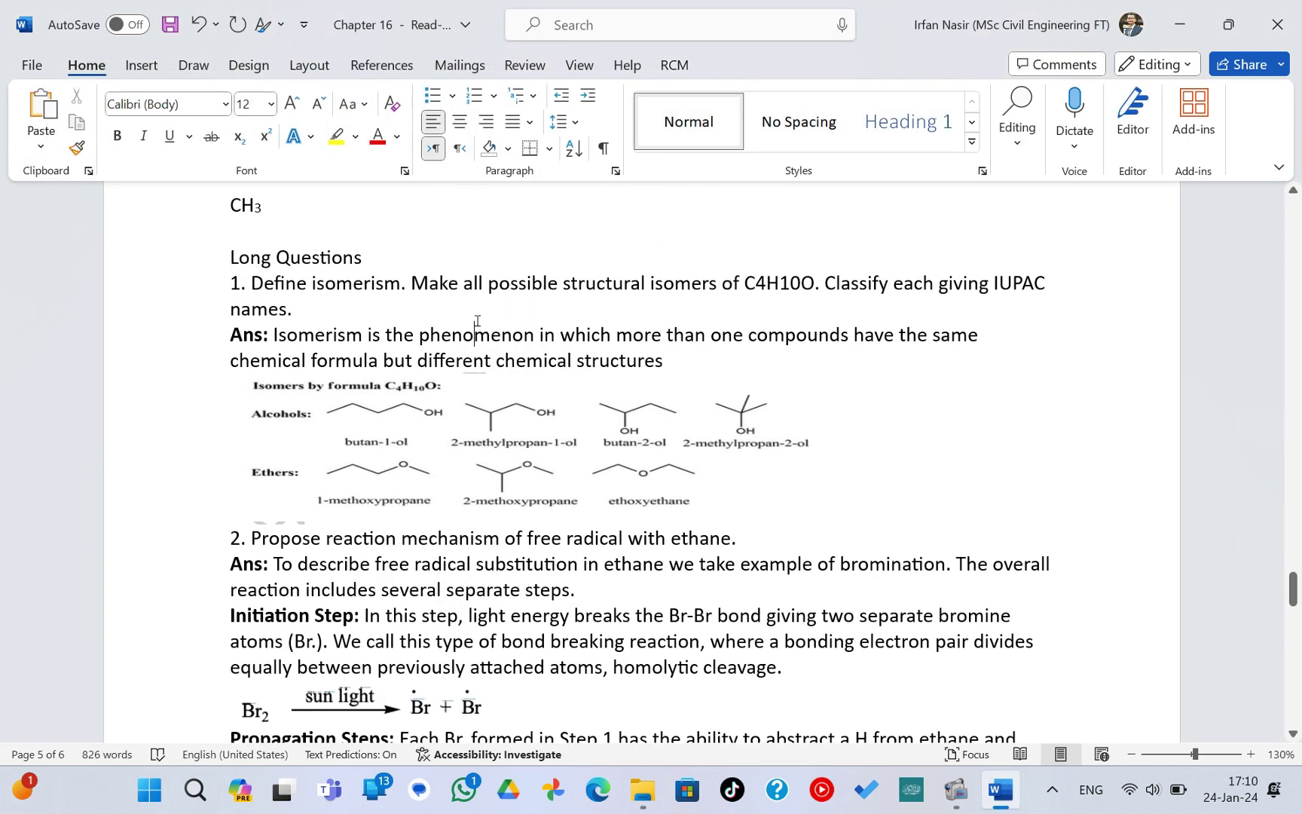